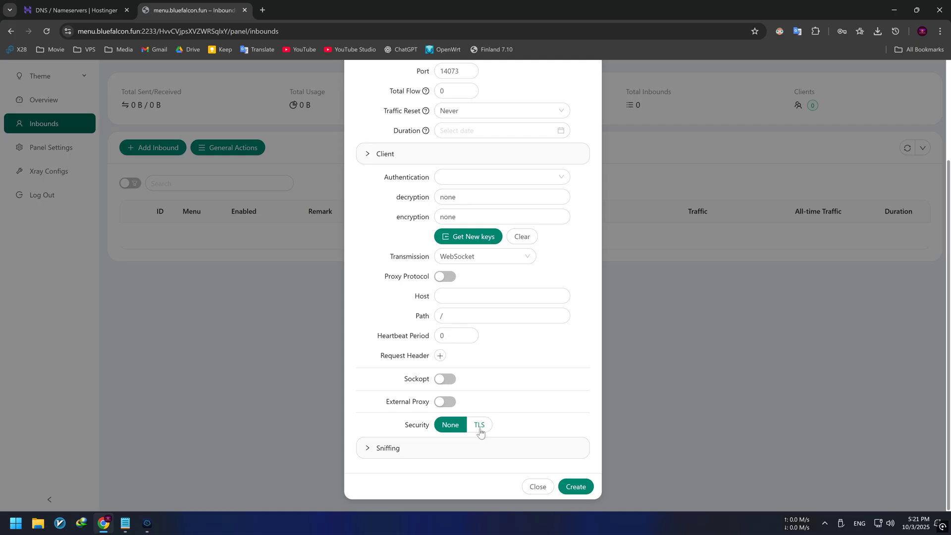
# - Switch the new inbound's security to TLS and scroll down to the SNI, Cipher and ALPN fields
pyautogui.click(479, 425)
pyautogui.scroll(-3, 539, 399)
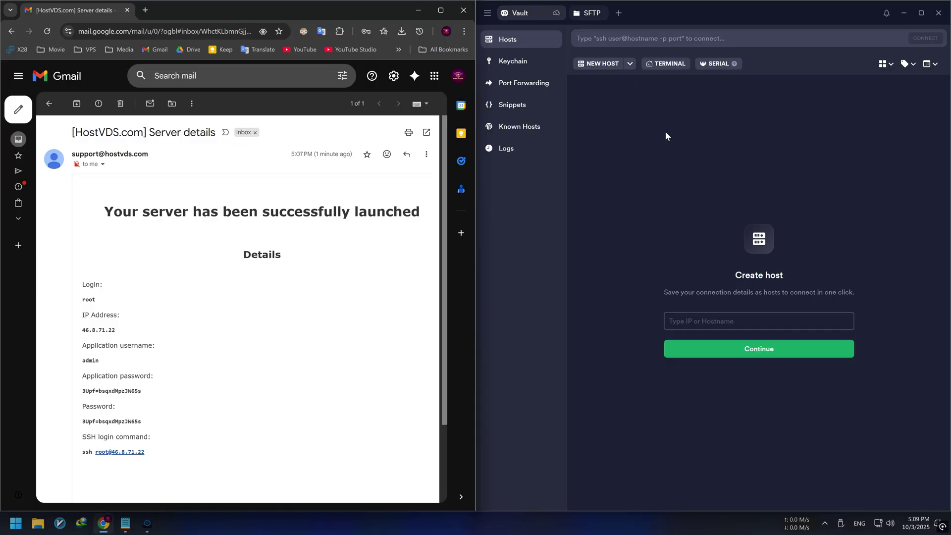
# - Create a new Termius host with address 46.8.71.22 and username root
pyautogui.click(605, 68)
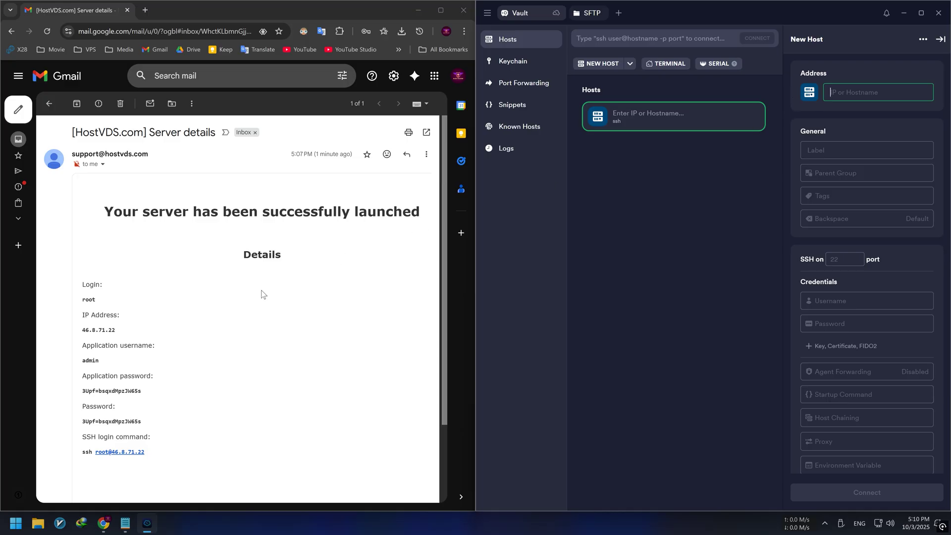
pyautogui.doubleClick(114, 330)
pyautogui.hotkey('ctrl', 'c')
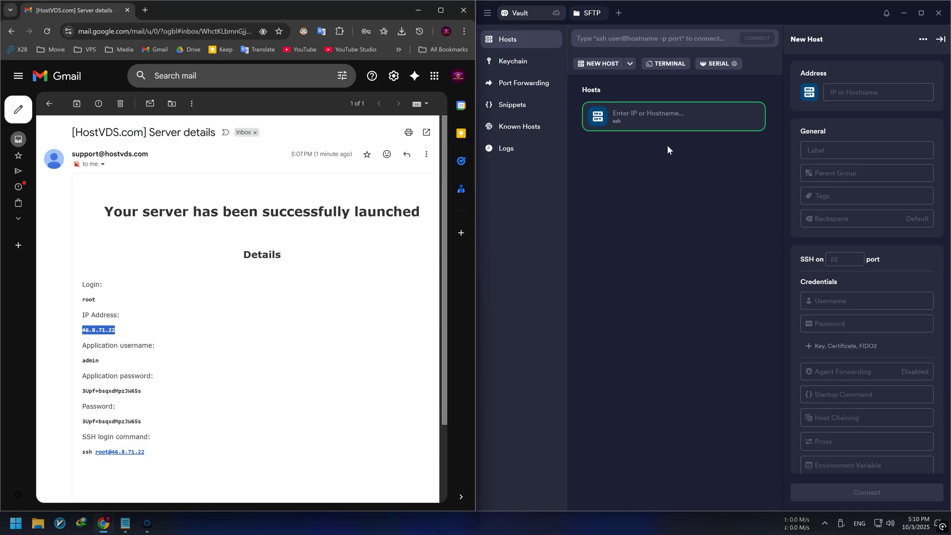
pyautogui.click(670, 148)
pyautogui.hotkey('ctrl', 'v')
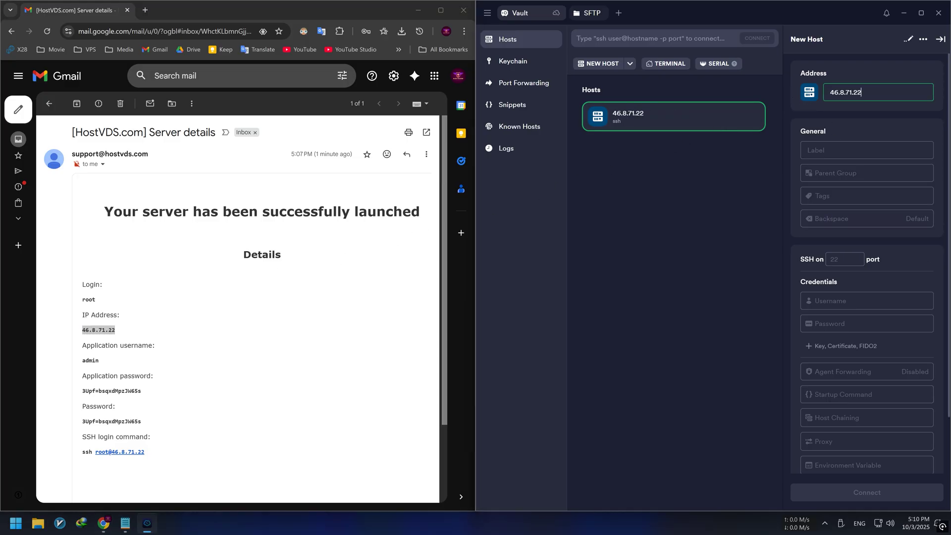
pyautogui.click(842, 301)
pyautogui.write('root')
pyautogui.press('Tab')
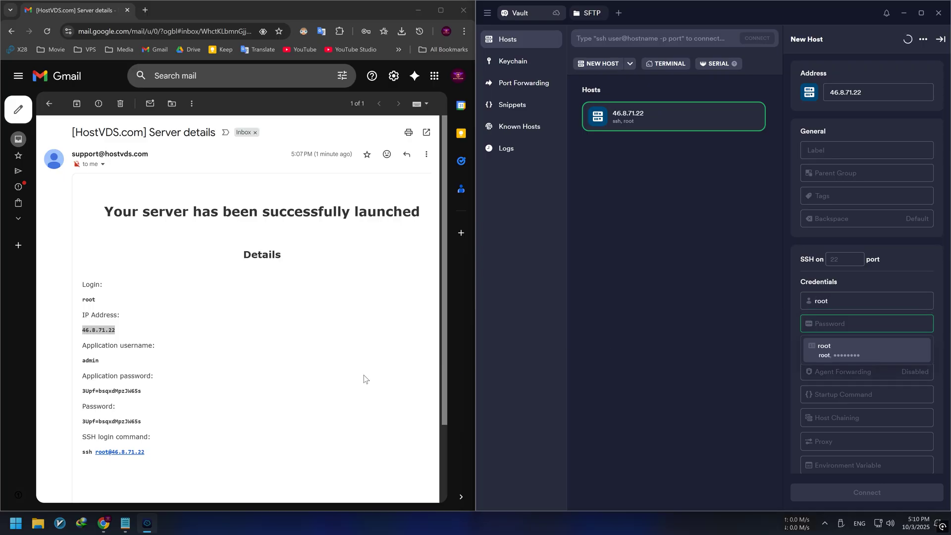
# - Paste the server password from the email into the host, save it, and maximize Termius
pyautogui.doubleClick(130, 390)
pyautogui.tripleClick(129, 391)
pyautogui.click(817, 324)
pyautogui.hotkey('ctrl', 'v')
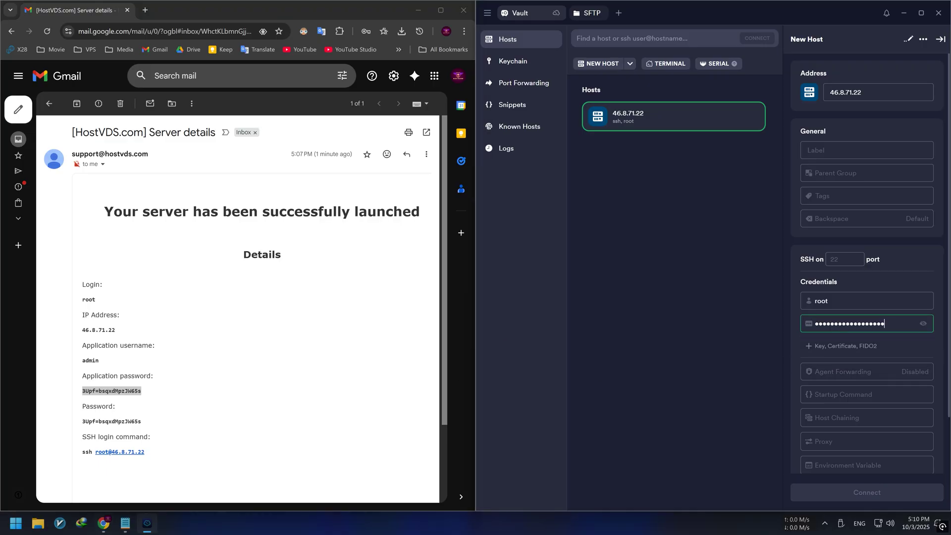
pyautogui.click(941, 40)
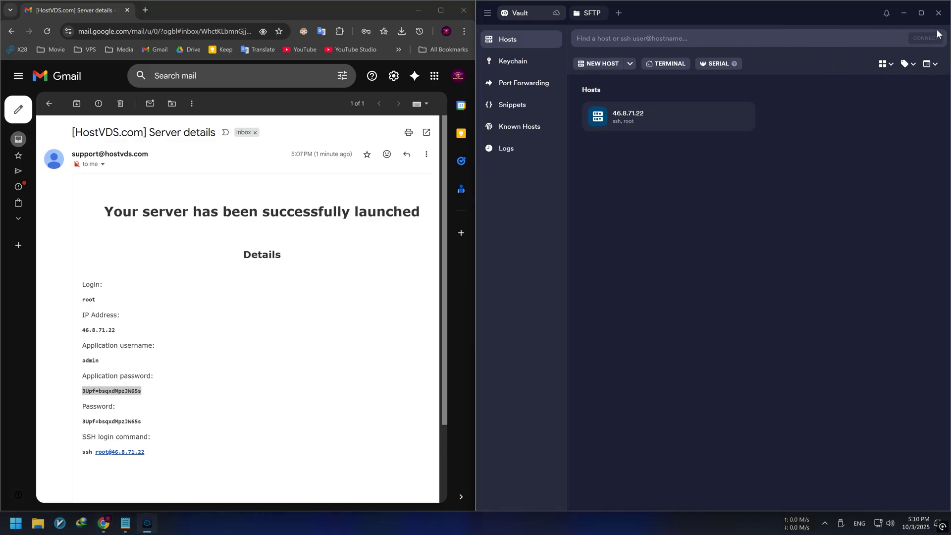
pyautogui.click(922, 14)
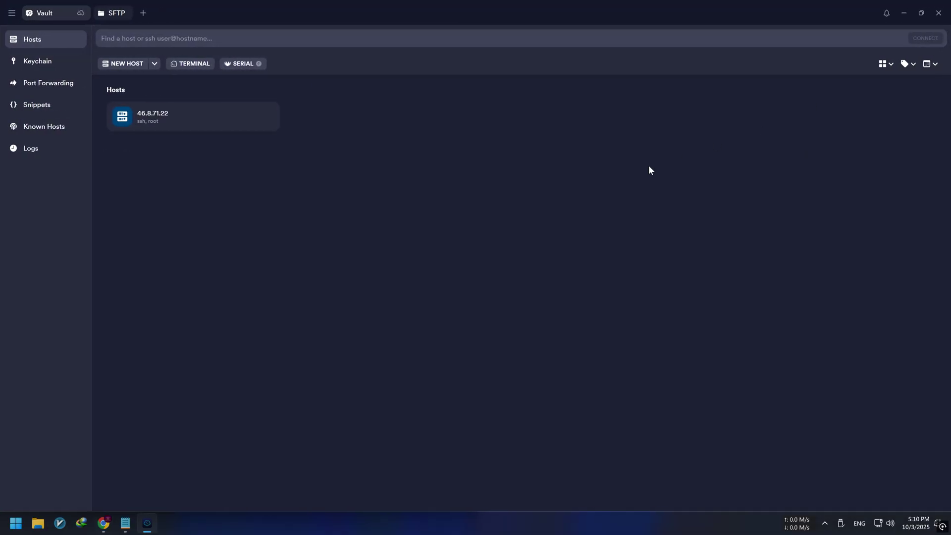
# - Quick-connect to the saved 46.8.71.22 host and accept its new fingerprint
pyautogui.rightClick(171, 118)
pyautogui.click(198, 130)
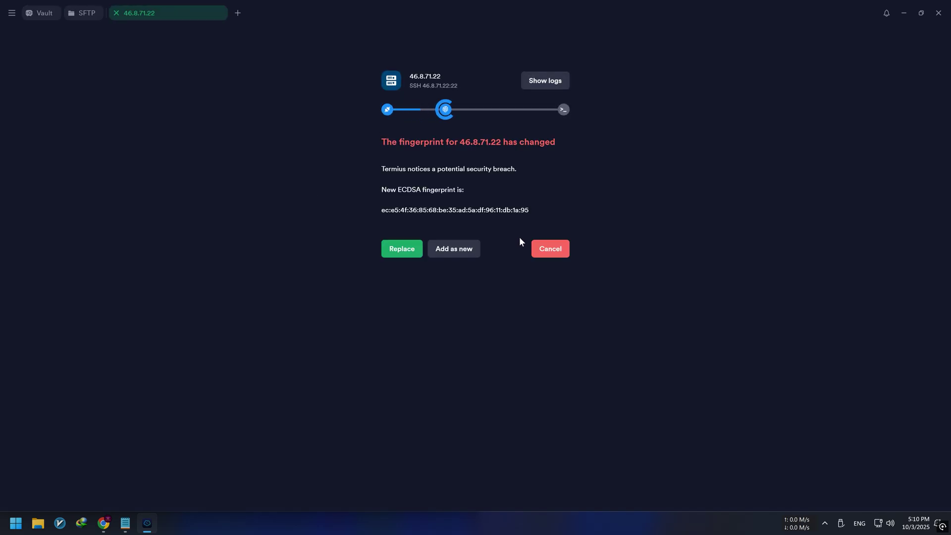
pyautogui.click(404, 248)
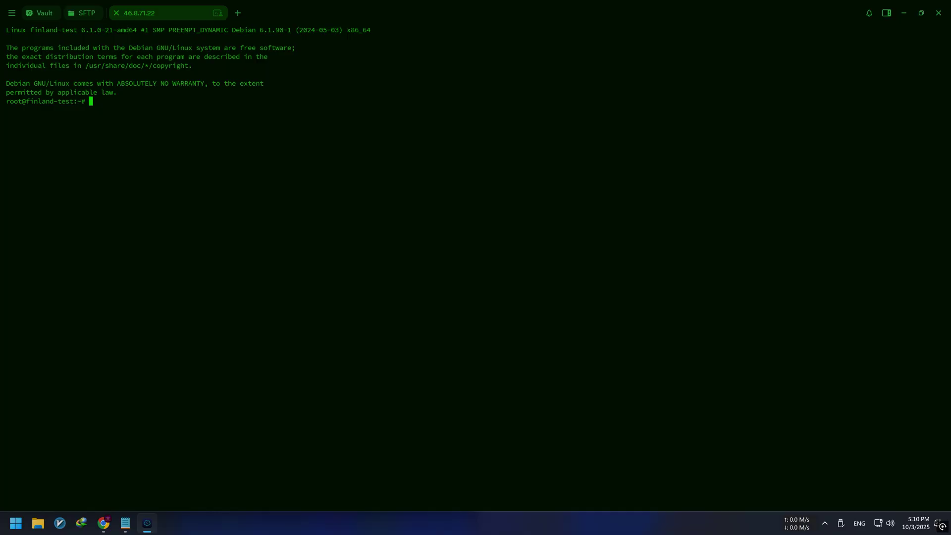
# - Run the apt update and upgrade command from the notes, keep the maintainer's sshd_config, then clear
pyautogui.click(125, 523)
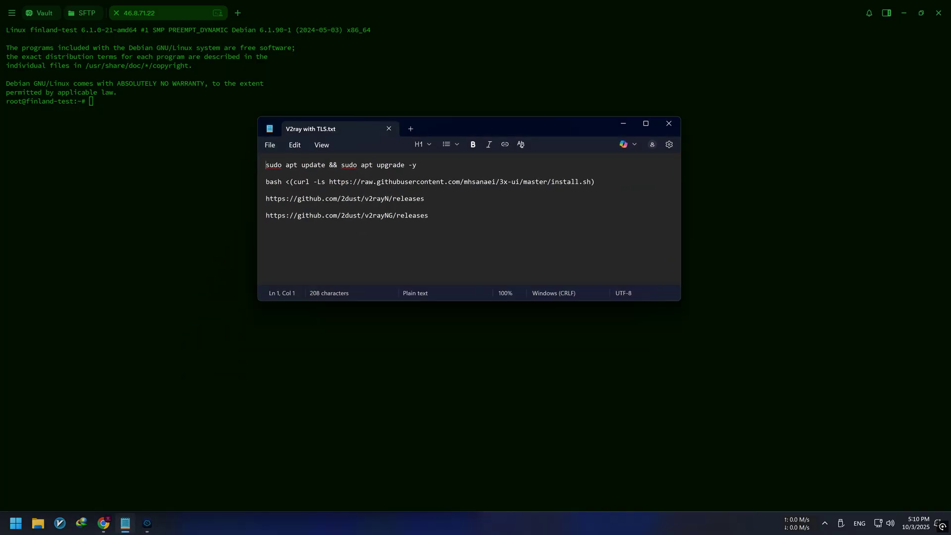
pyautogui.moveTo(417, 165); pyautogui.dragTo(265, 165)
pyautogui.hotkey('ctrl', 'c')
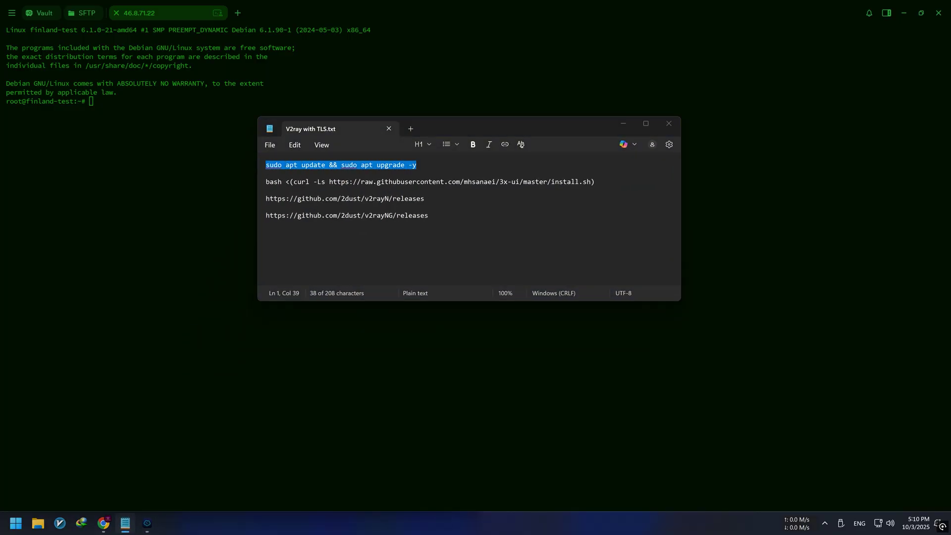
pyautogui.click(623, 123)
pyautogui.hotkey('ctrl', 'v')
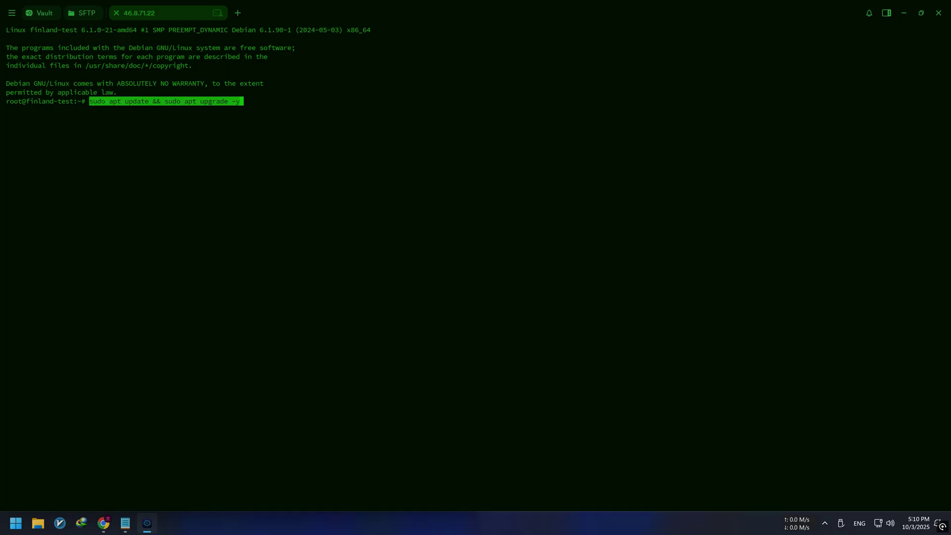
pyautogui.press('Return')
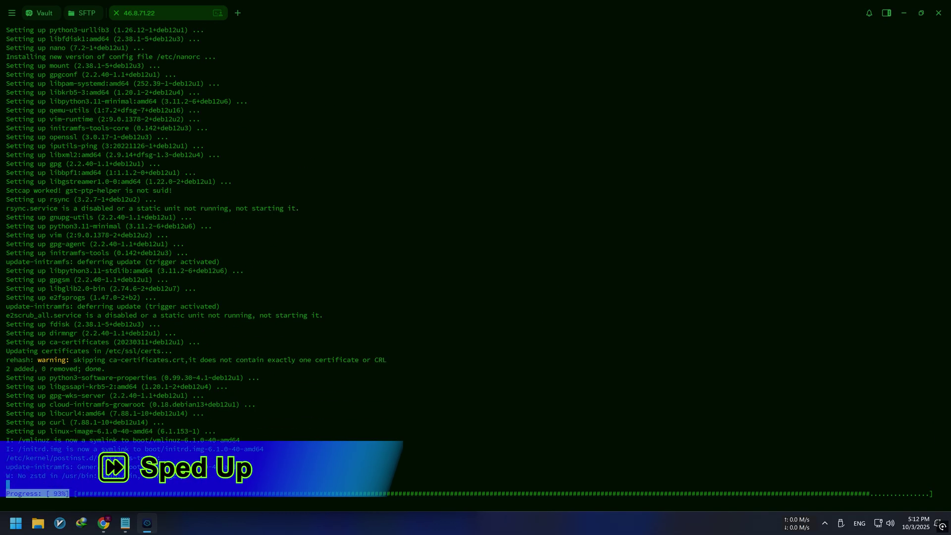
pyautogui.press('Return')
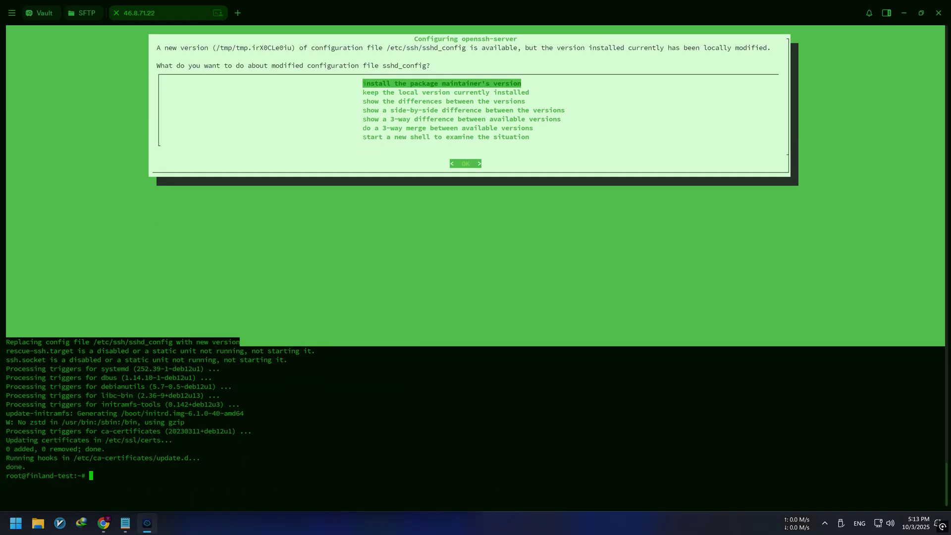
pyautogui.write('clear')
pyautogui.press('Return')
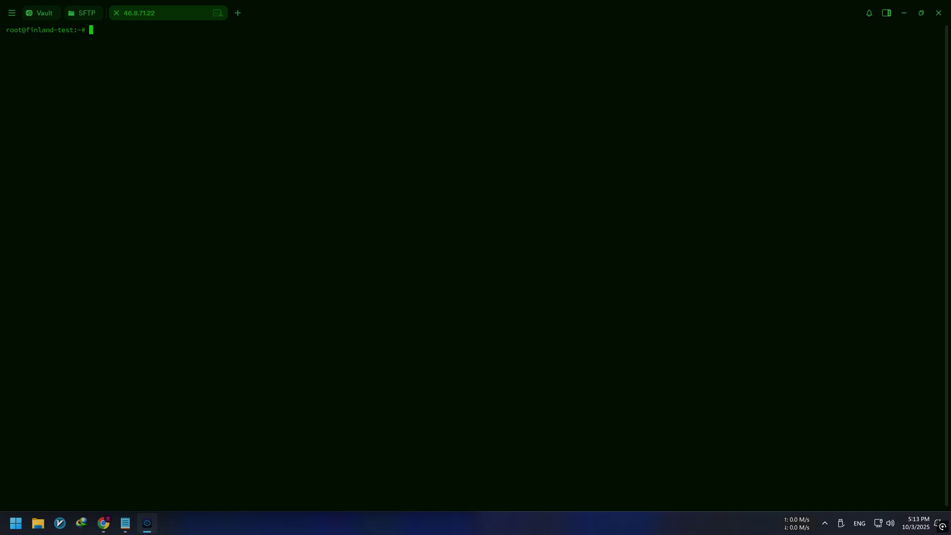
# - Run the 3x-ui bash install command from the notes, choosing a custom panel port of 2233
pyautogui.click(128, 527)
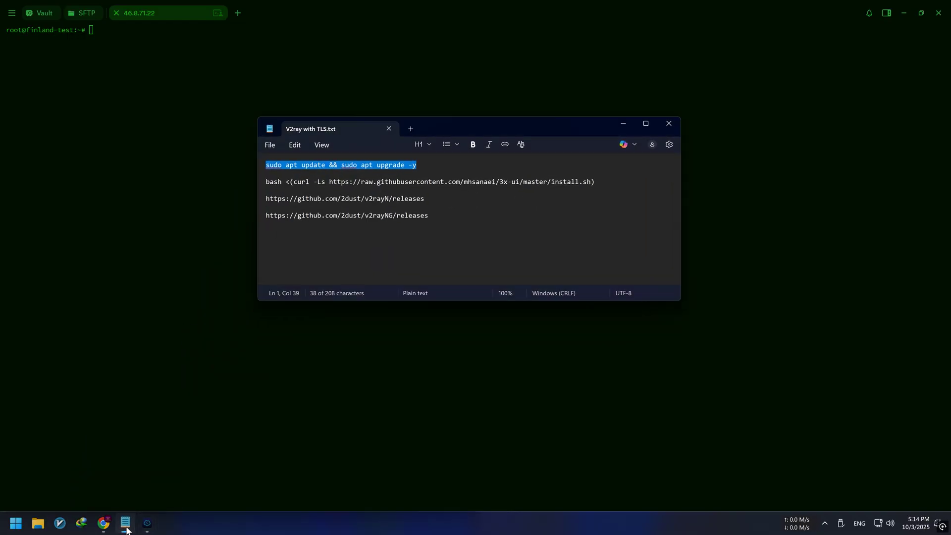
pyautogui.moveTo(265, 182); pyautogui.dragTo(604, 184)
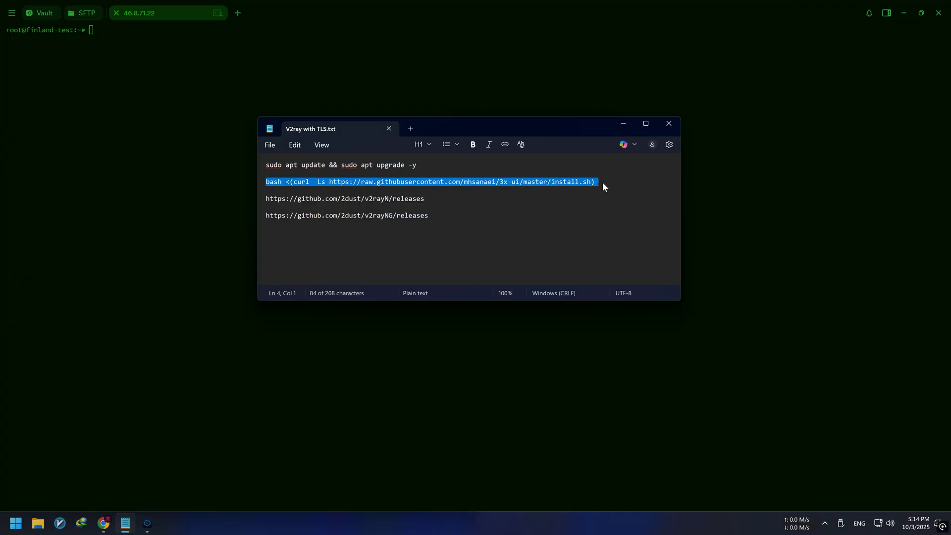
pyautogui.click(631, 124)
pyautogui.write('bash <(curl -Ls https://raw.githubusercontent.com/mhsanaei/3x-ui/master/install.sh)')
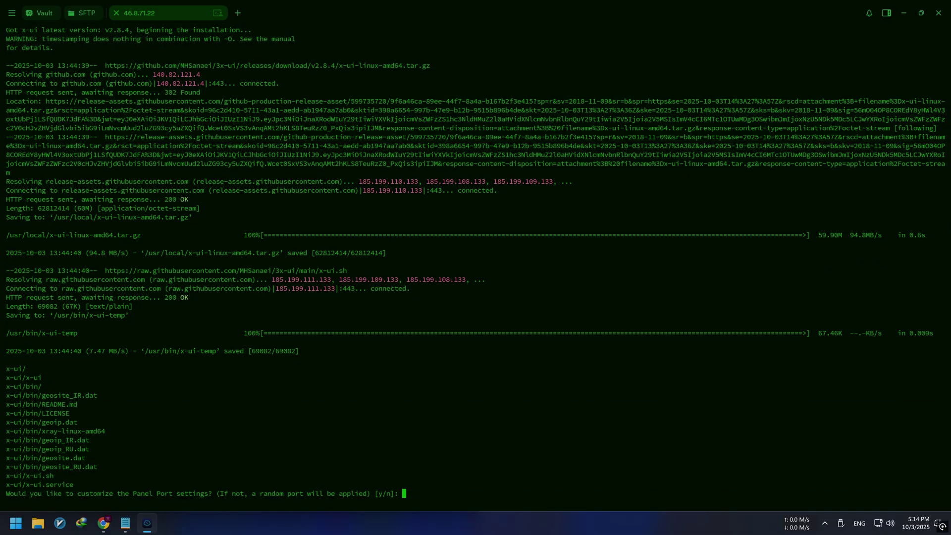
pyautogui.write('y')
pyautogui.press('Return')
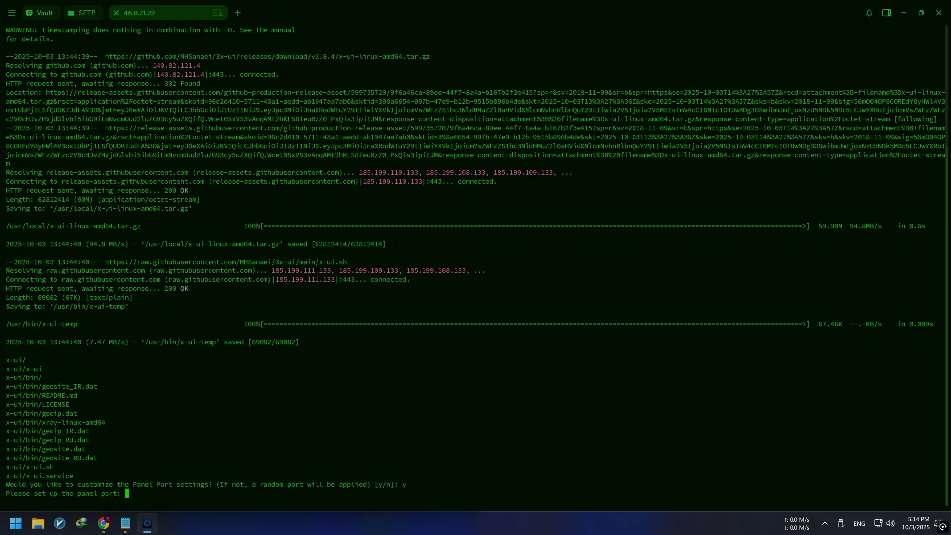
pyautogui.write('2233')
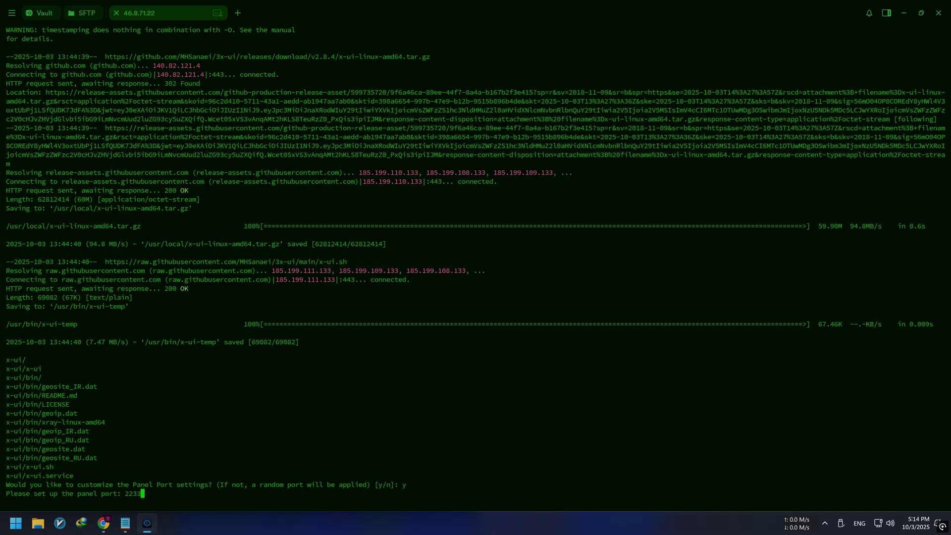
pyautogui.press('Return')
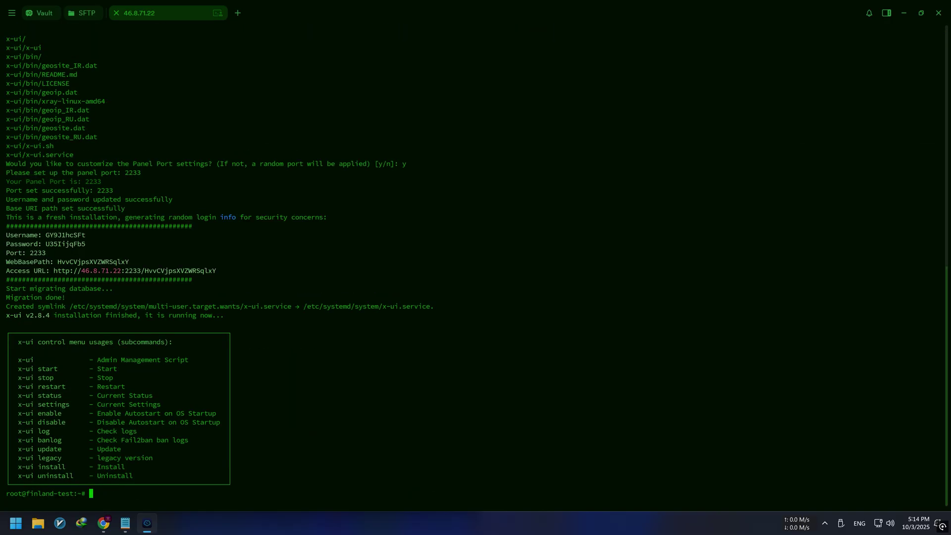
# - Use x-ui menu option 6 to reset the panel login to username bluefalcon and a new password
pyautogui.write('x-')
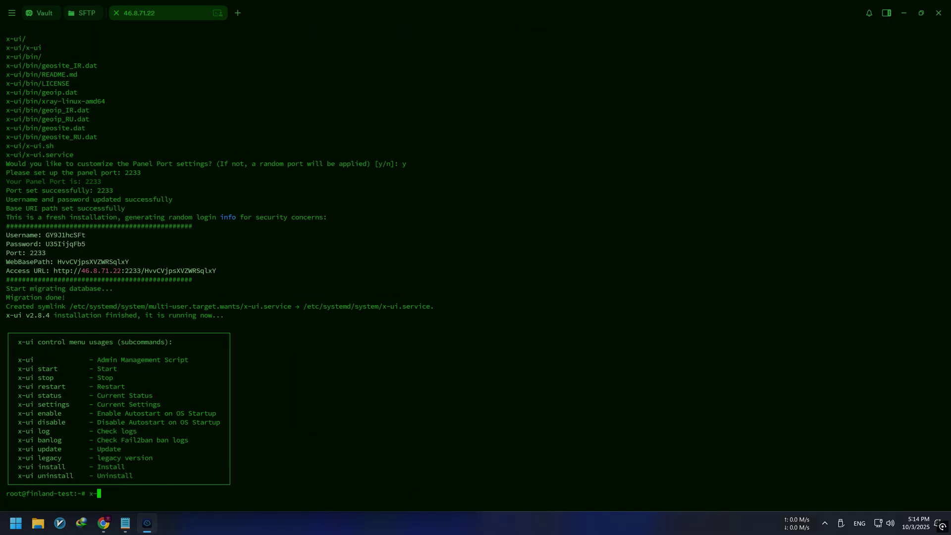
pyautogui.write('ui')
pyautogui.press('Return')
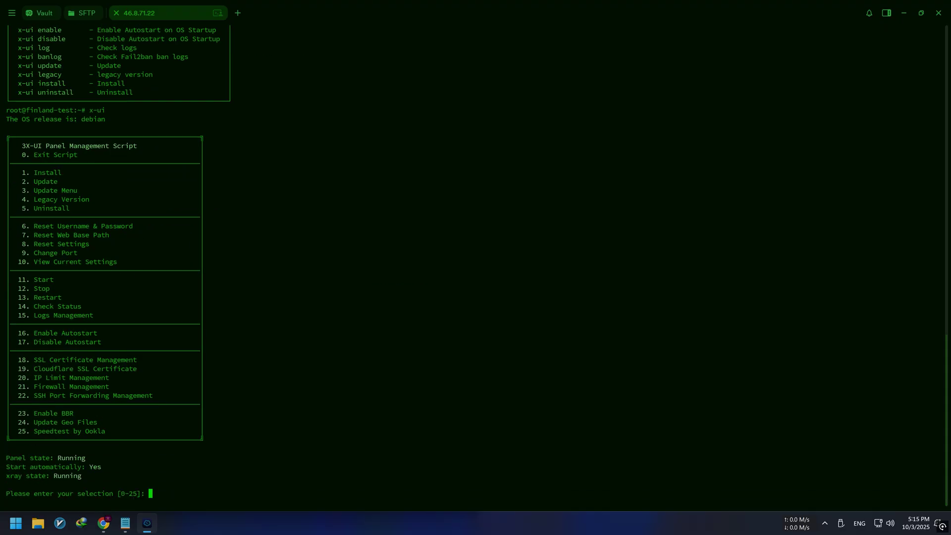
pyautogui.write('6')
pyautogui.press('Return')
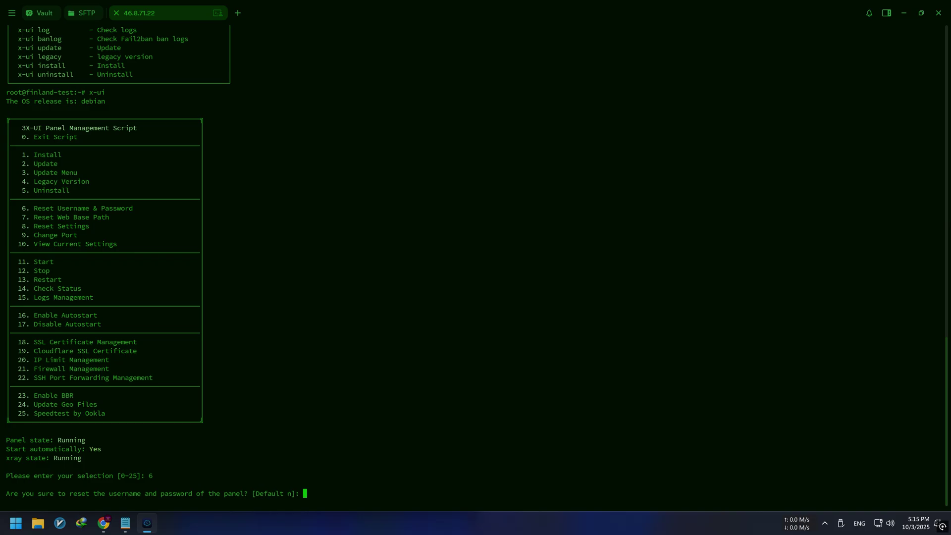
pyautogui.write('y')
pyautogui.press('Return')
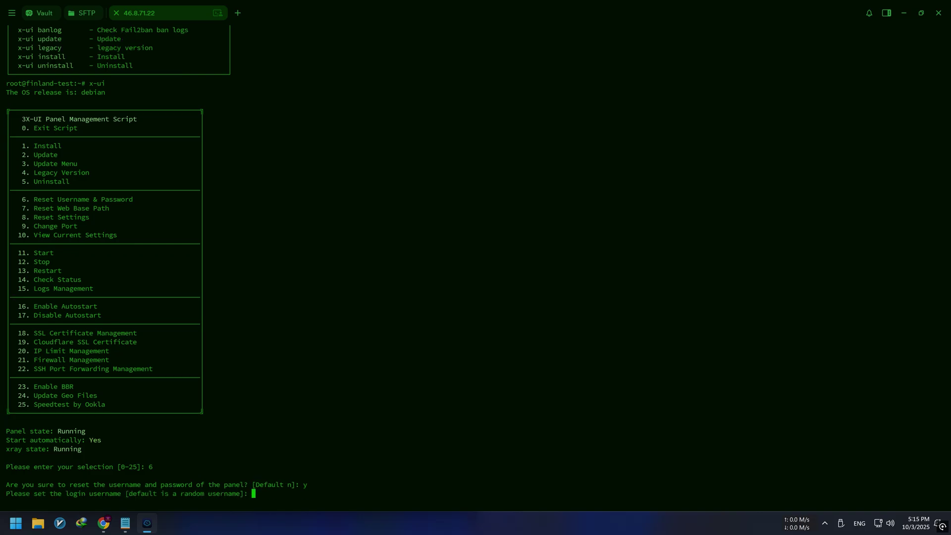
pyautogui.write('bluefalcon')
pyautogui.press('Return')
pyautogui.write('1234')
pyautogui.press('Return')
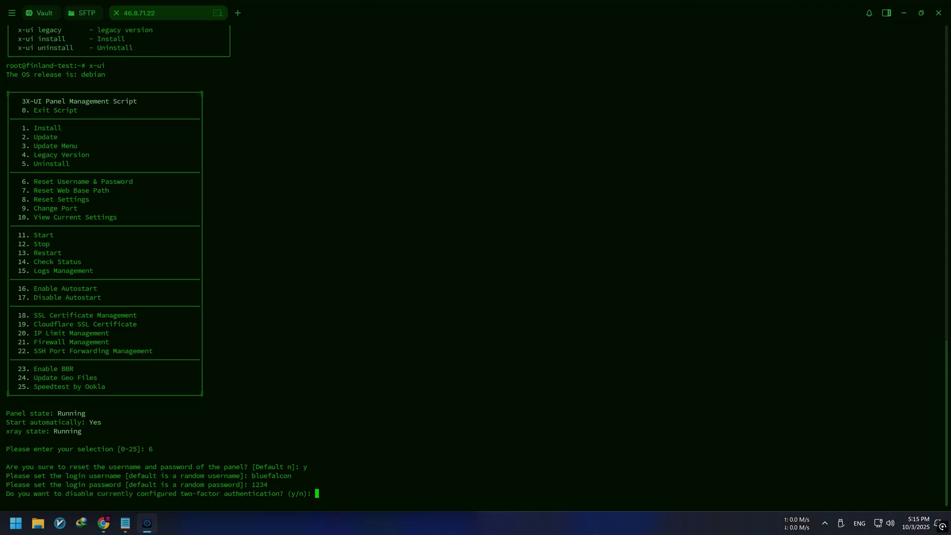
# - Disable two-factor authentication, restart the panel, and show current settings with option 10
pyautogui.write('y')
pyautogui.press('Return')
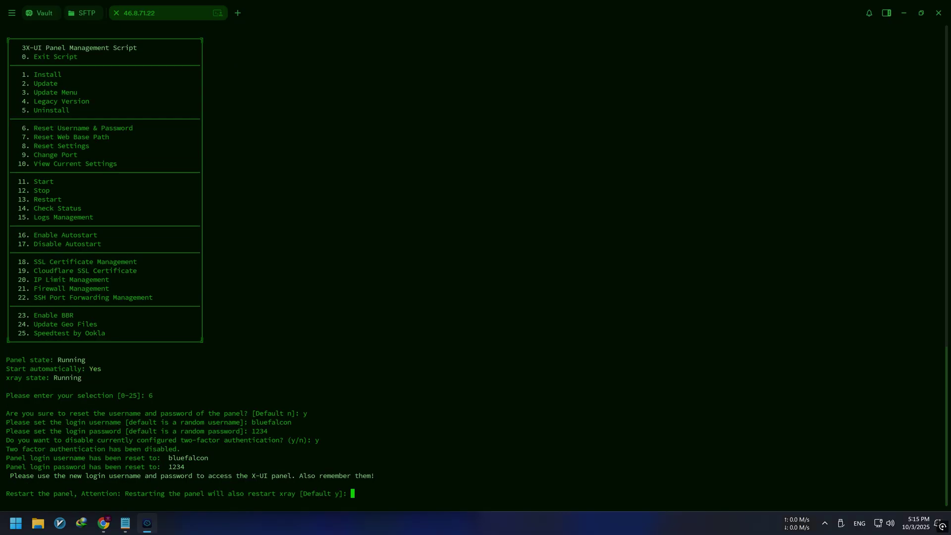
pyautogui.write('y')
pyautogui.press('Return')
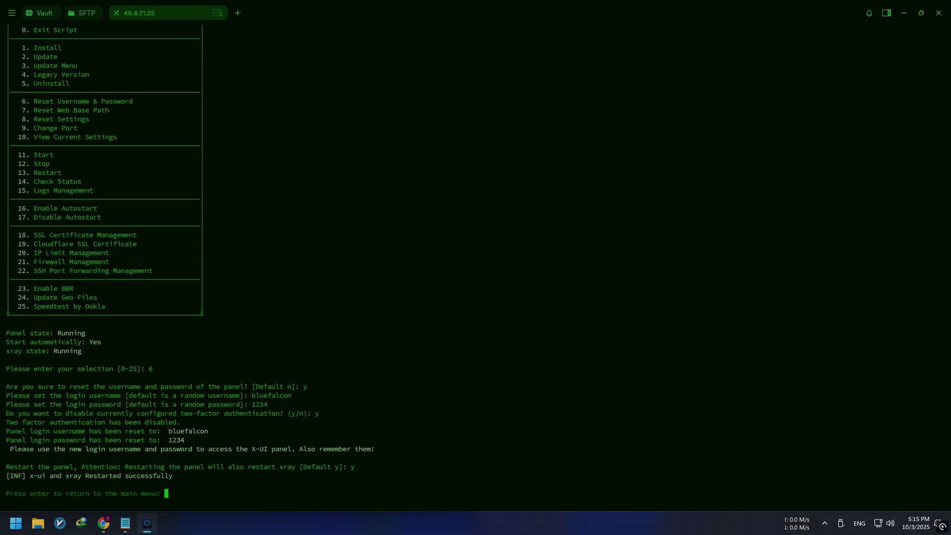
pyautogui.press('Return')
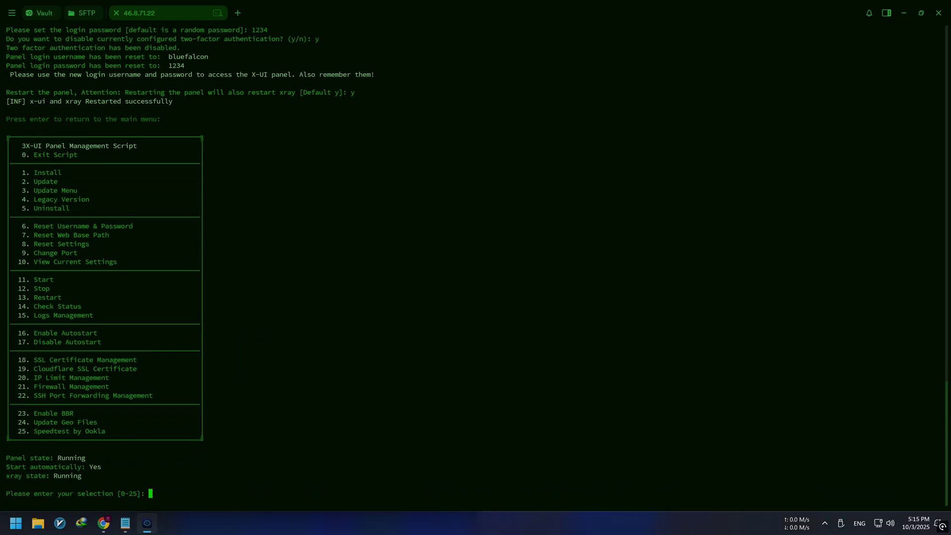
pyautogui.write('10')
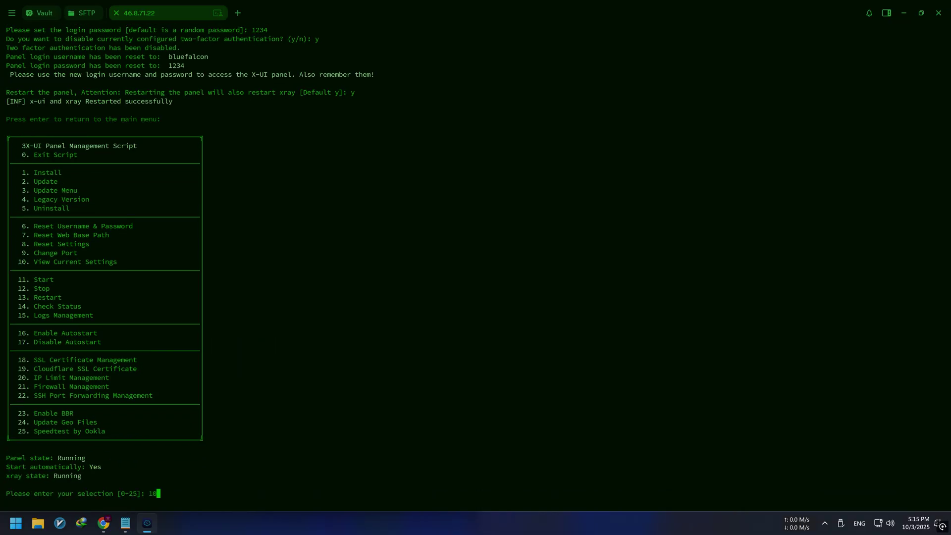
pyautogui.press('Return')
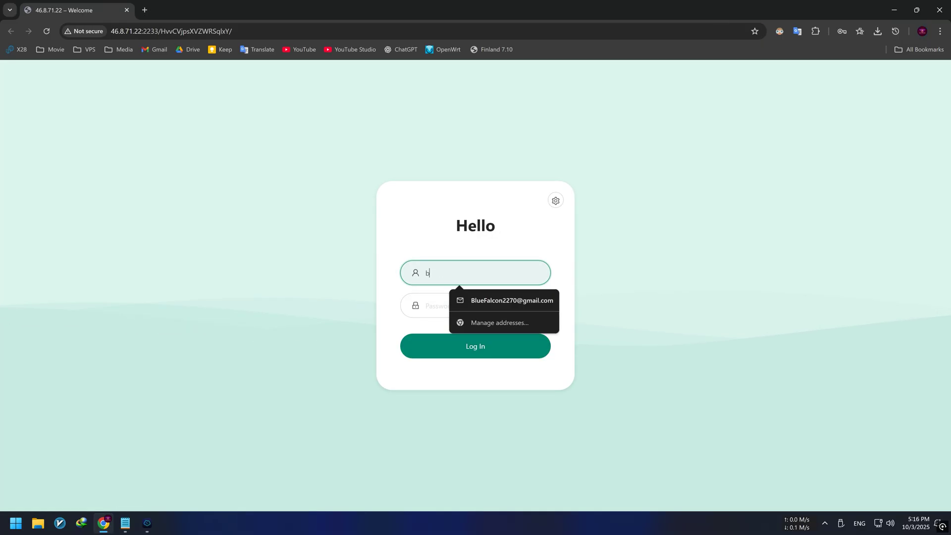
# - Log in to the 3X-UI panel as bluefalcon with the new password, declining Chrome's password save
pyautogui.write('alcon')
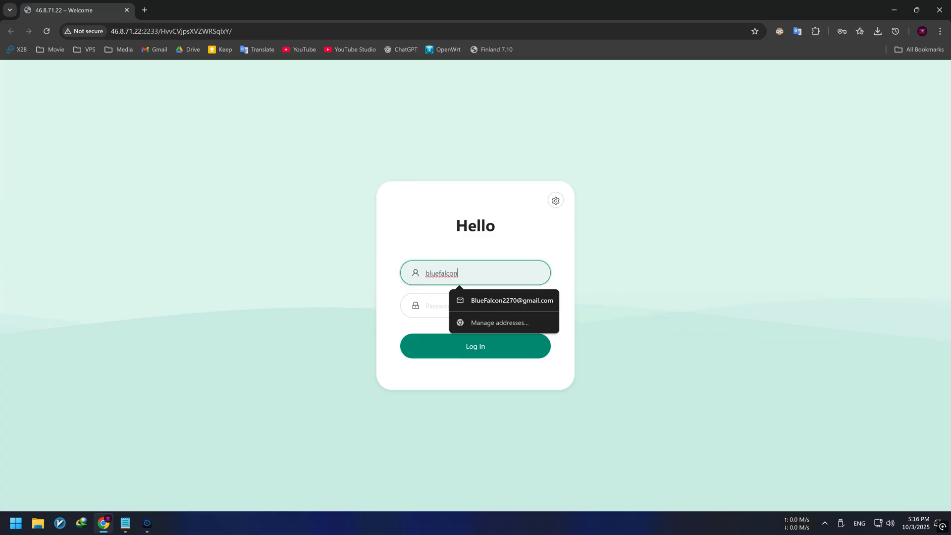
pyautogui.click(432, 305)
pyautogui.write('••••')
pyautogui.click(541, 305)
pyautogui.click(524, 353)
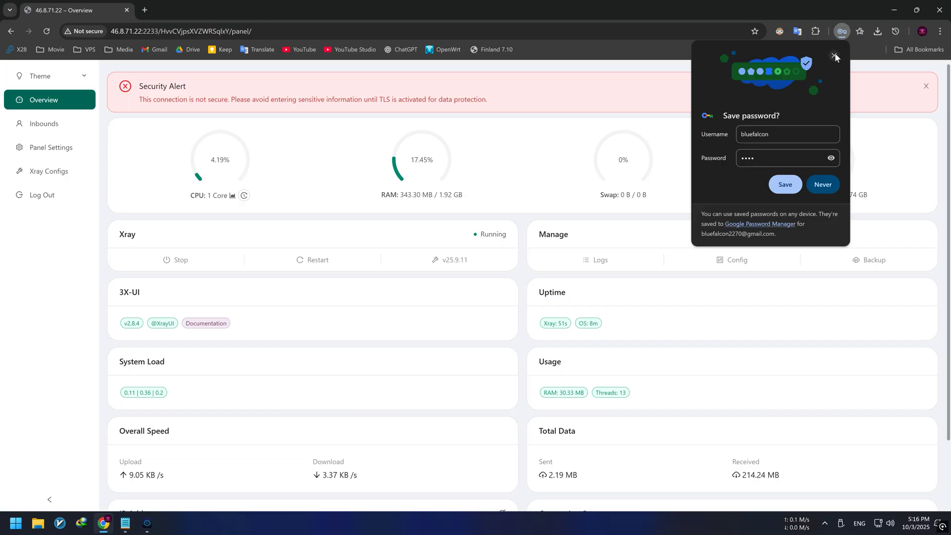
pyautogui.click(835, 56)
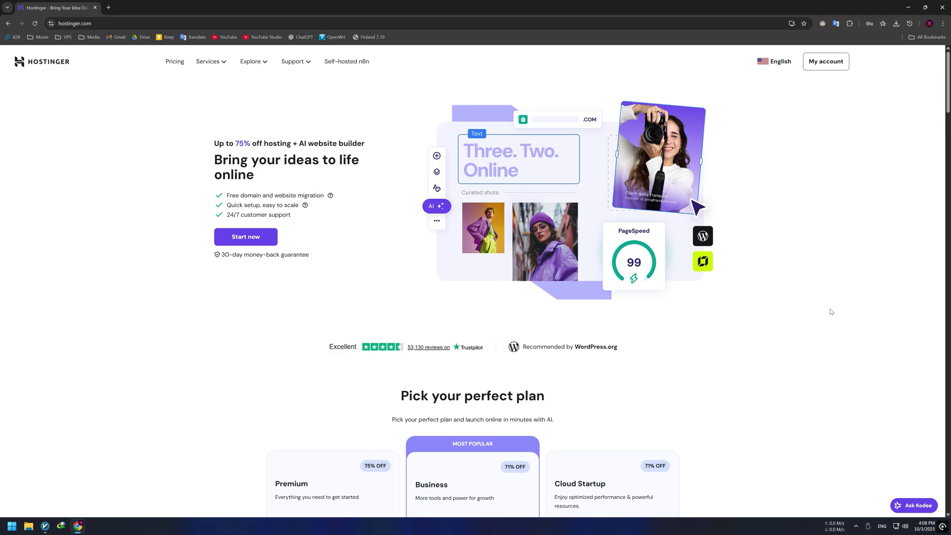
# - Open Hostinger's My account login page, briefly visit Sign Up, then return to Log in
pyautogui.click(818, 67)
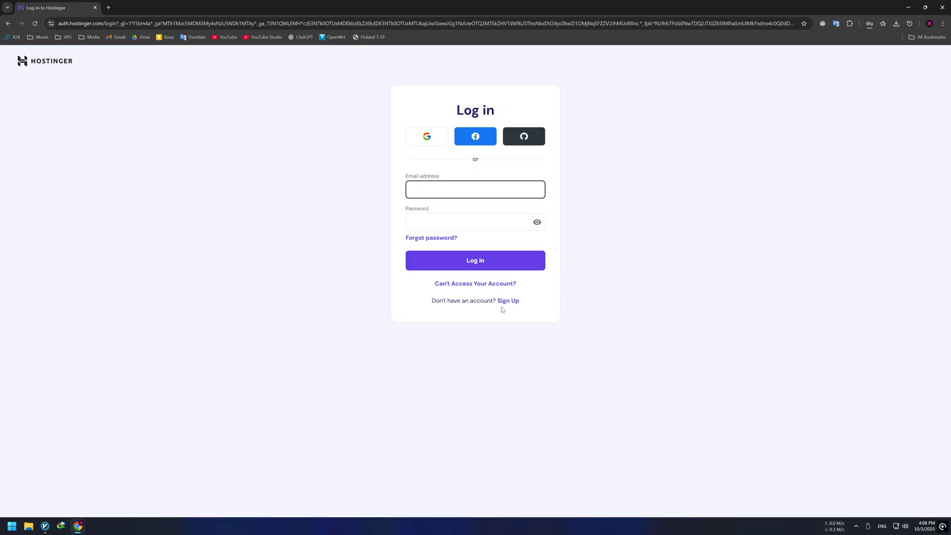
pyautogui.click(503, 301)
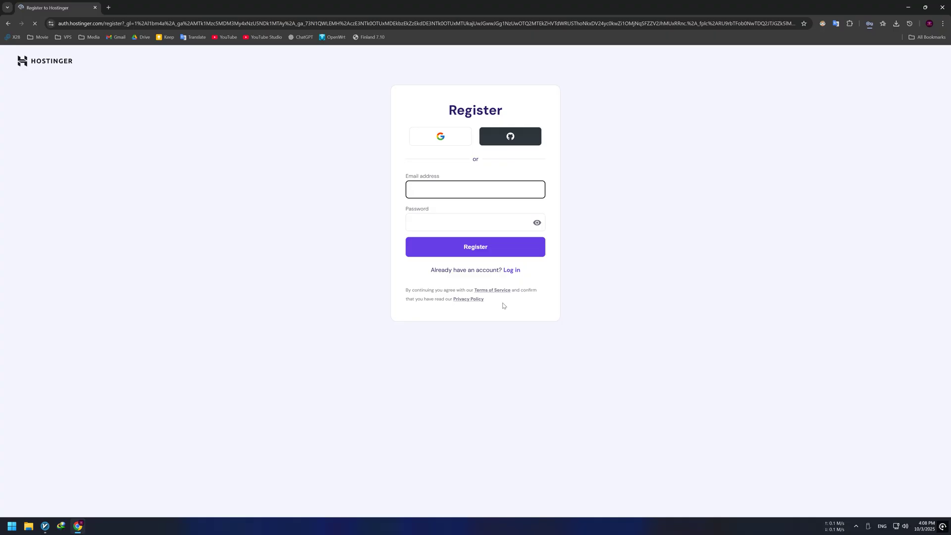
pyautogui.click(512, 270)
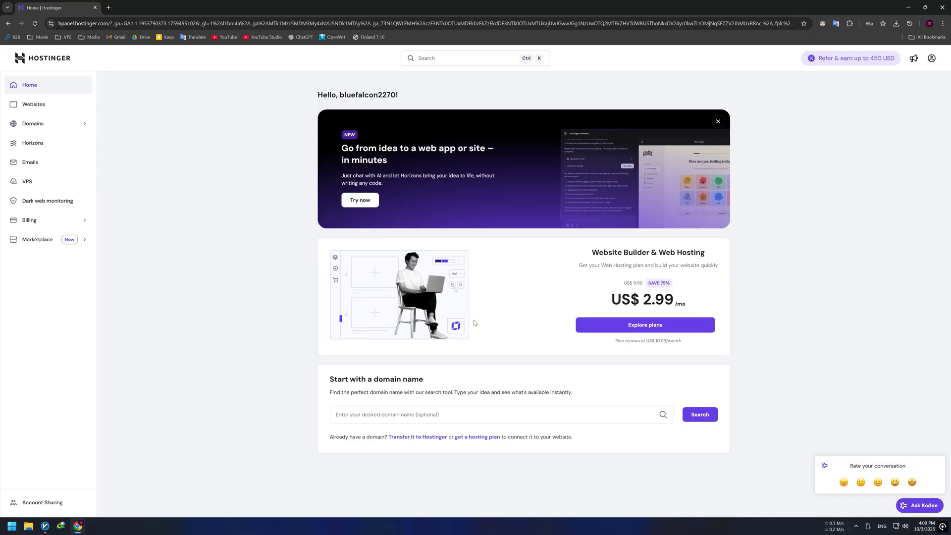
# - Search Get new domain for 'bluefalcon' and scroll through the alternative TLD prices
pyautogui.click(58, 126)
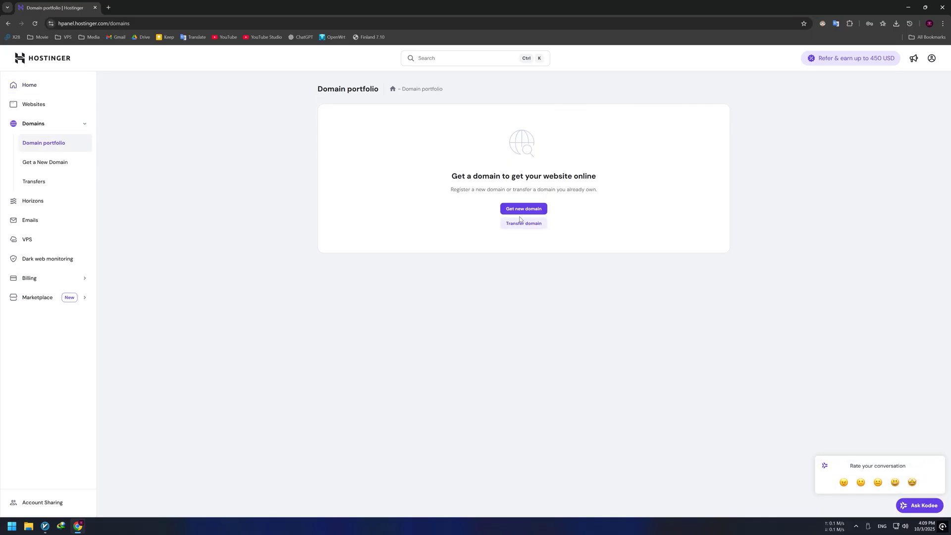
pyautogui.click(523, 214)
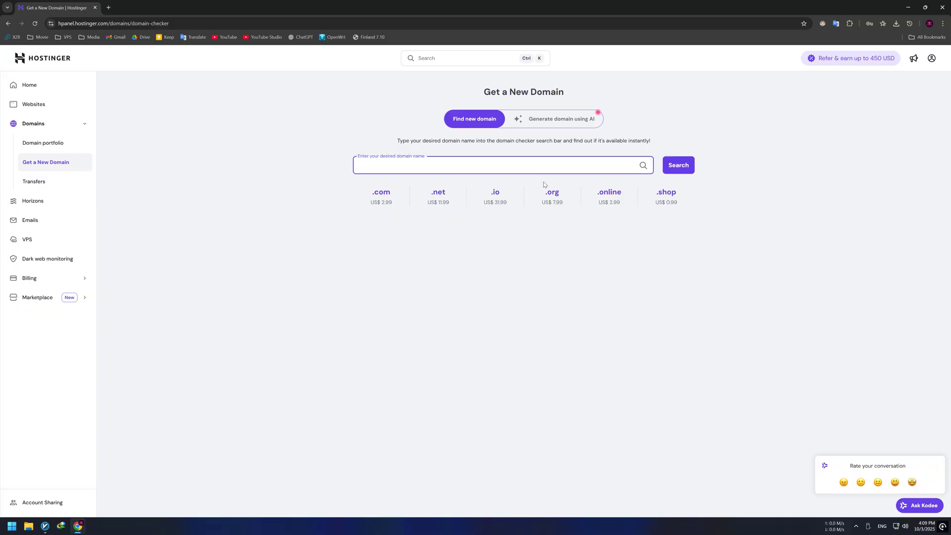
pyautogui.write('tluefalcon')
pyautogui.click(678, 172)
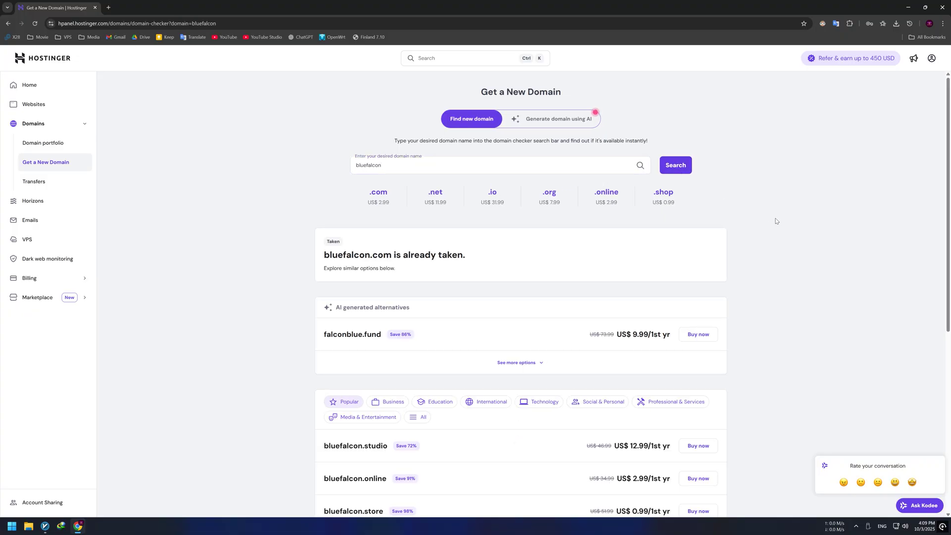
pyautogui.scroll(-2, 776, 226)
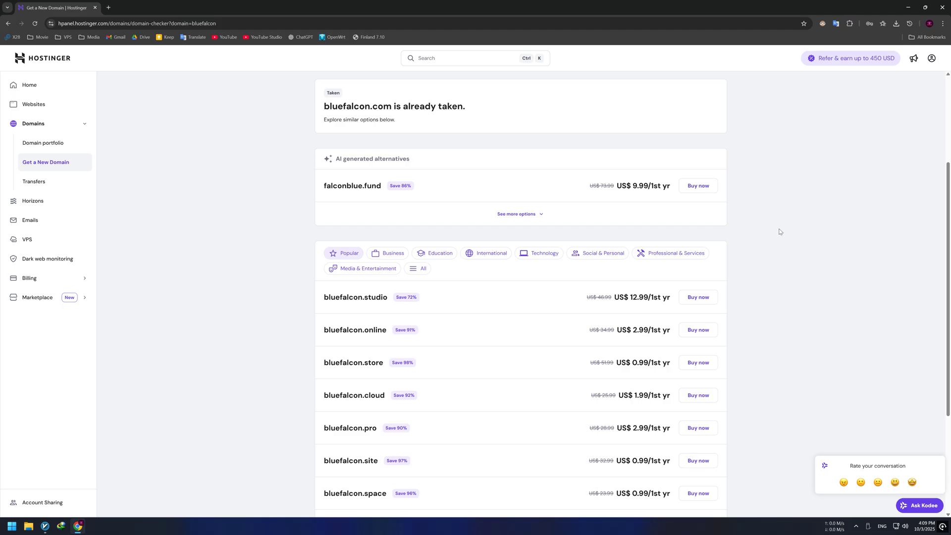
pyautogui.scroll(-3, 780, 232)
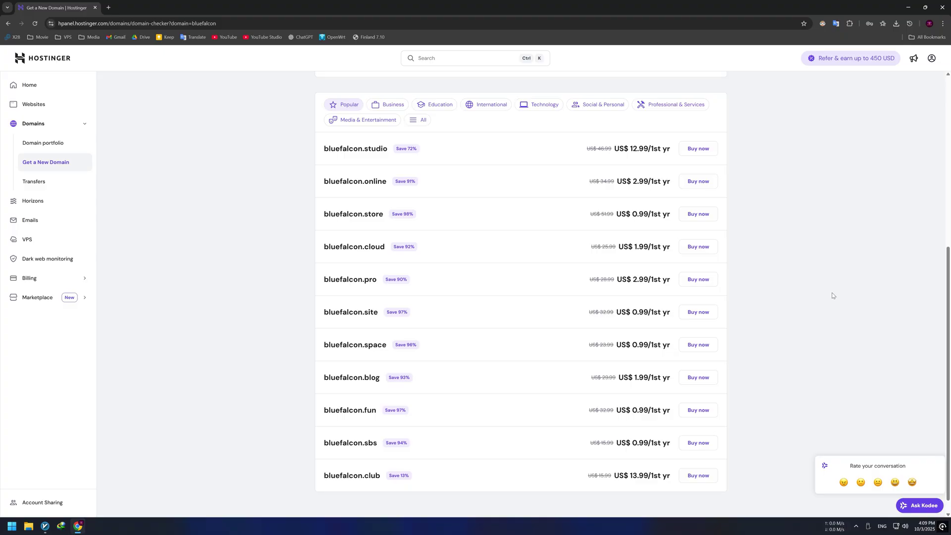
# - Buy bluefalcon.fun for 1 year, paying with Coingate cryptocurrency from Additional payment methods
pyautogui.click(706, 411)
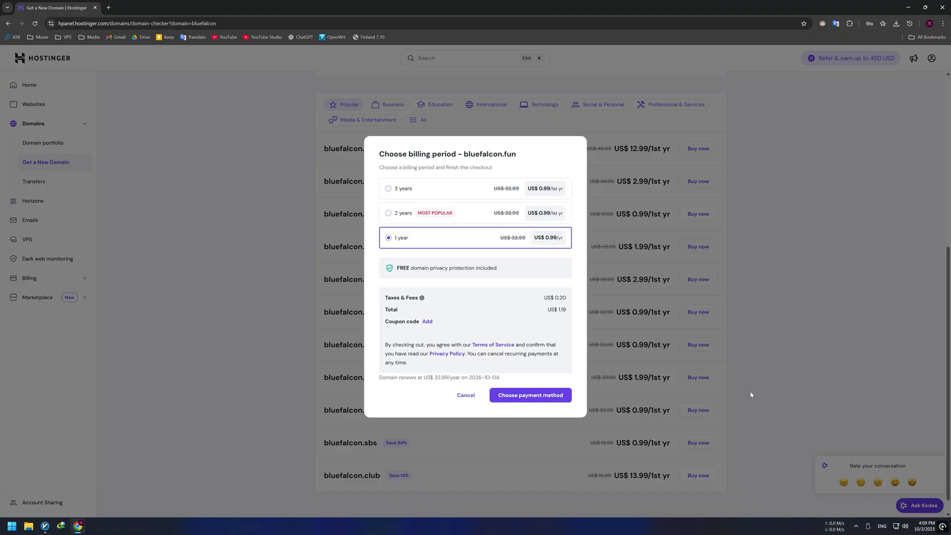
pyautogui.click(568, 396)
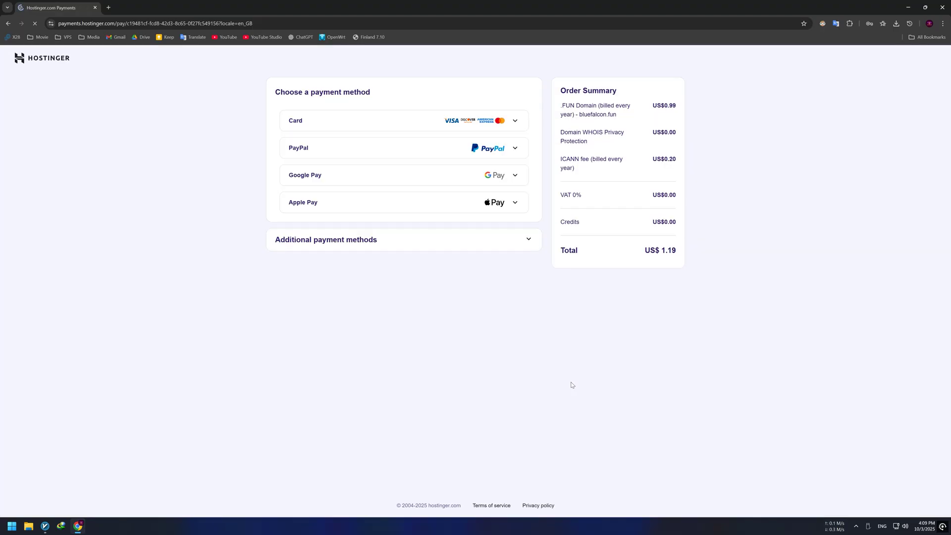
pyautogui.click(531, 242)
pyautogui.click(376, 299)
pyautogui.click(365, 389)
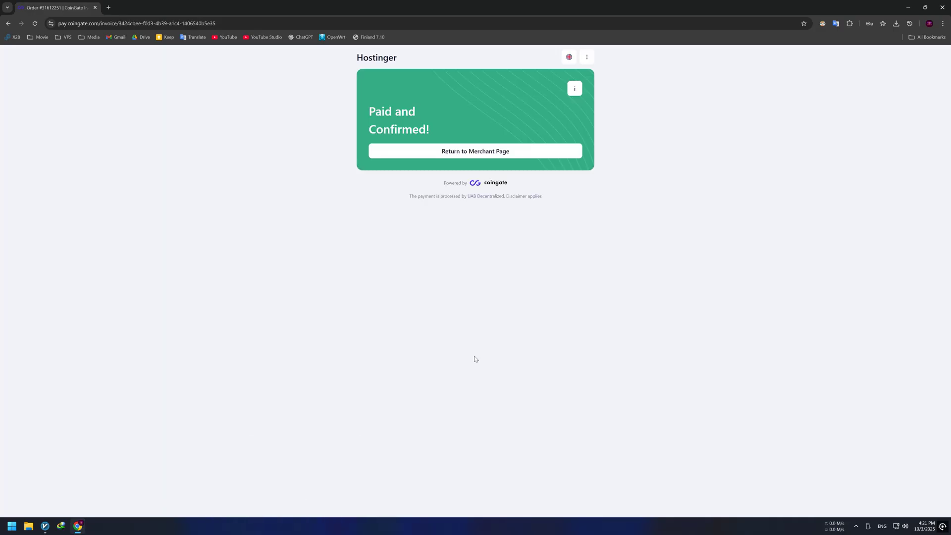
# - Return to Hostinger, set the registrant country to United States, and continue as Personal
pyautogui.click(491, 149)
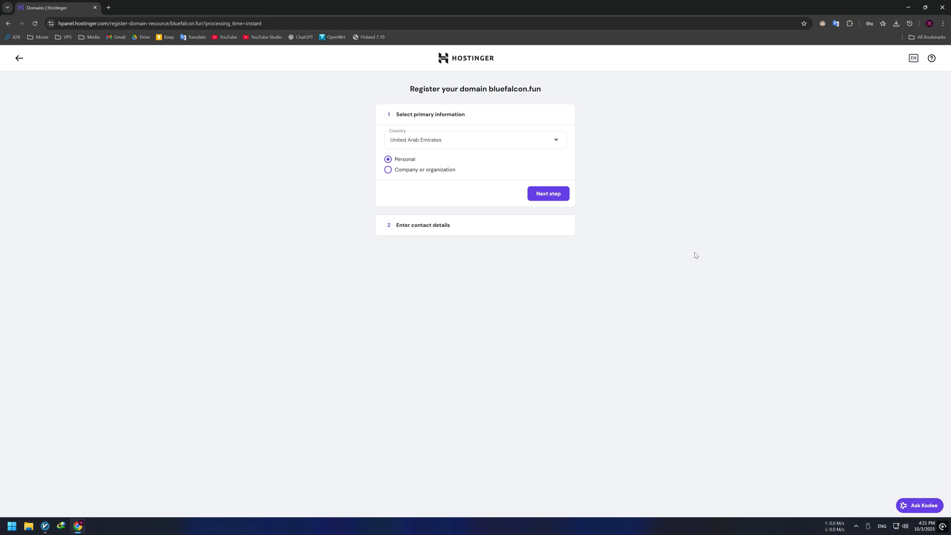
pyautogui.click(541, 142)
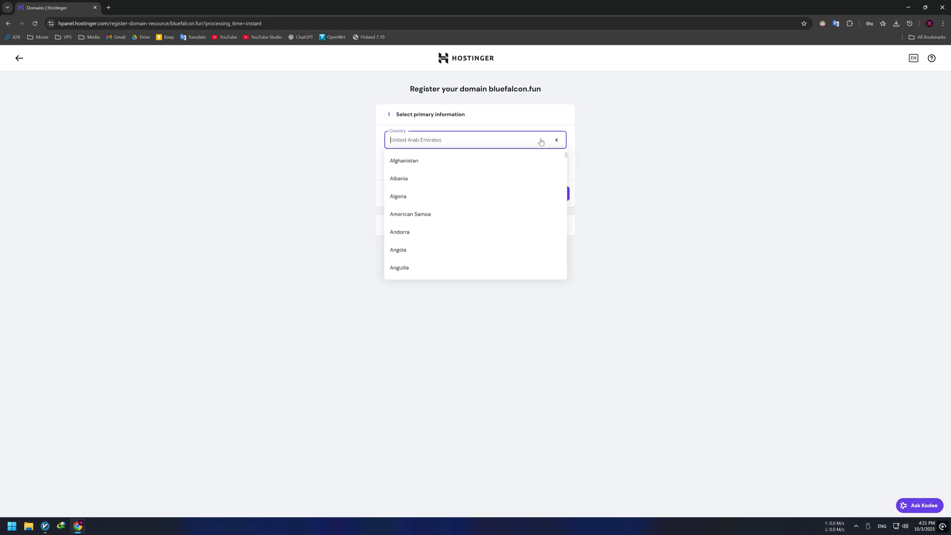
pyautogui.scroll(-7, 489, 236)
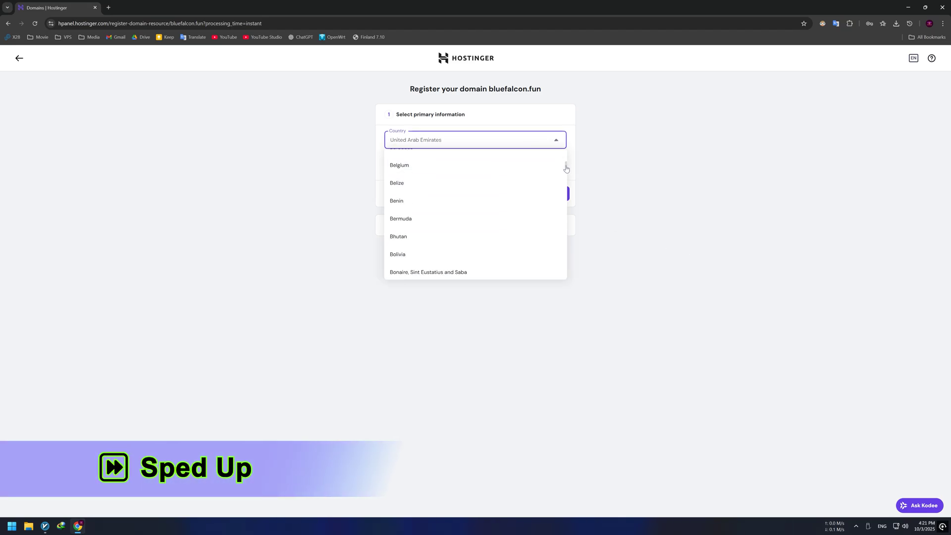
pyautogui.scroll(-20, 497, 236)
pyautogui.scroll(3, 487, 236)
pyautogui.click(471, 220)
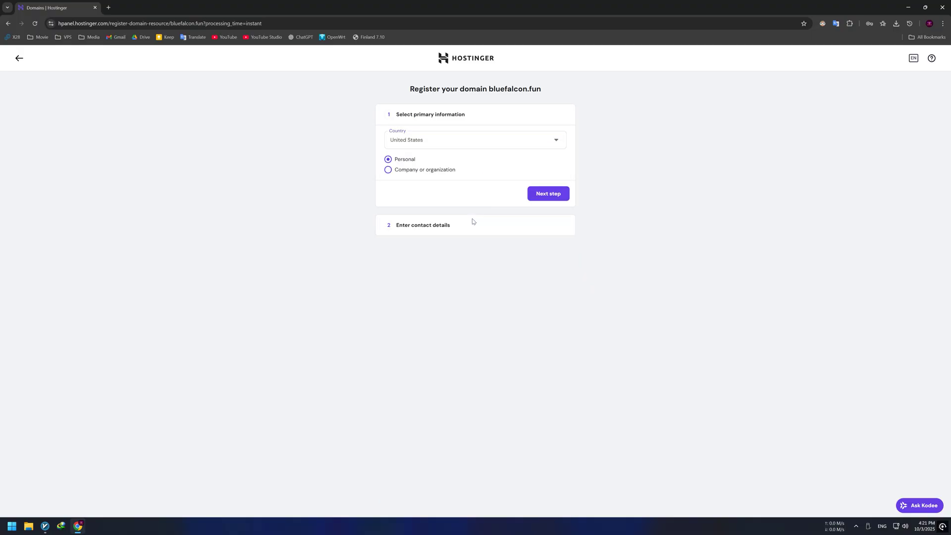
pyautogui.click(538, 195)
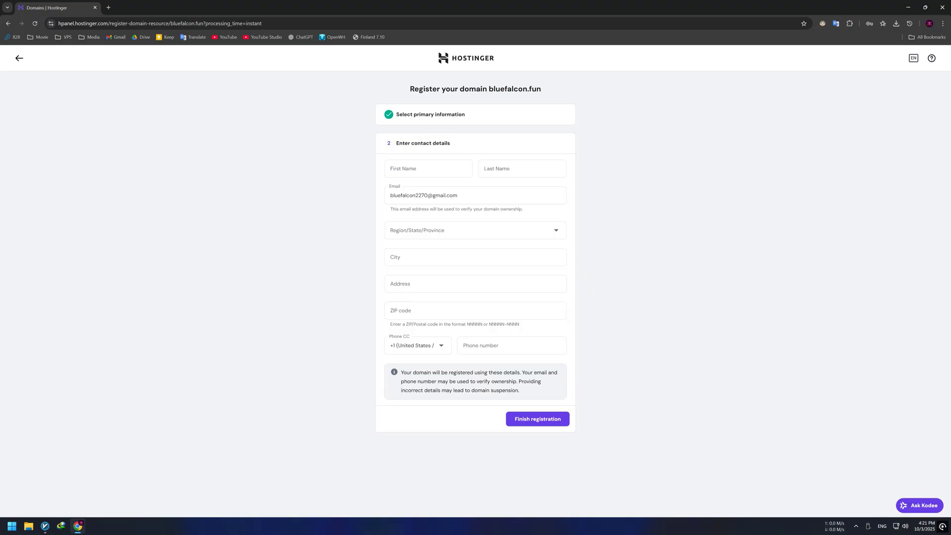
# - Enter the registrant's first and last name and finish the domain registration
pyautogui.click(428, 169)
pyautogui.write('Blue')
pyautogui.click(522, 168)
pyautogui.write('Falcon')
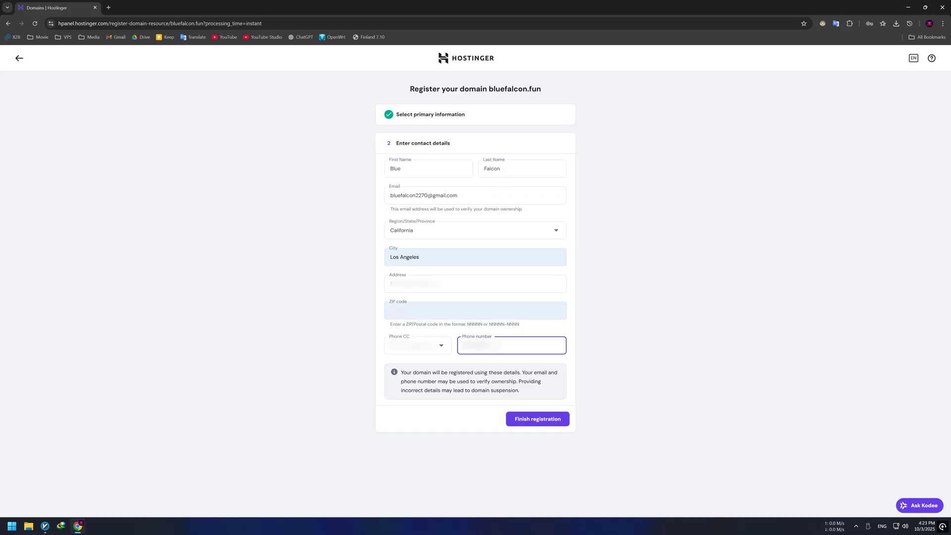
pyautogui.click(547, 418)
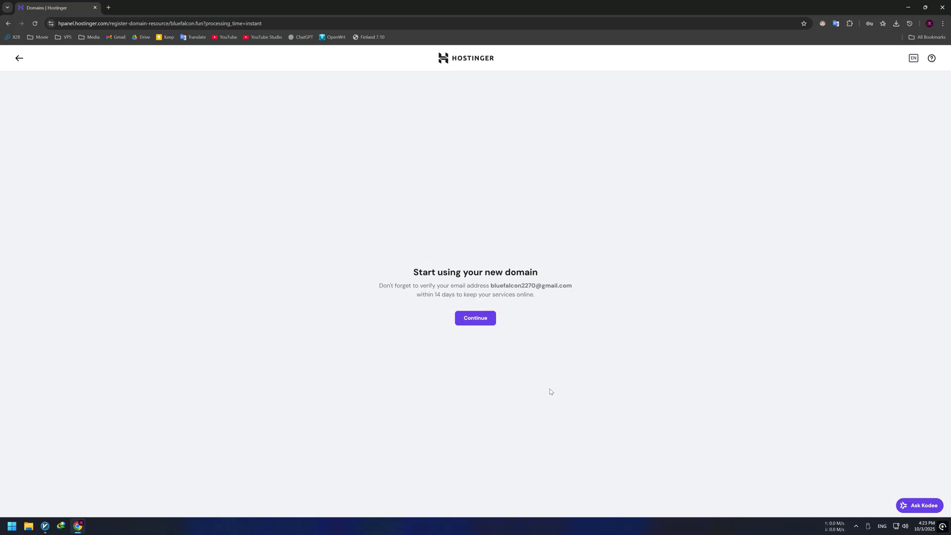
# - Check the verification email in Gmail from a new tab, then close the Gmail and Domains tabs
pyautogui.click(108, 7)
pyautogui.click(116, 37)
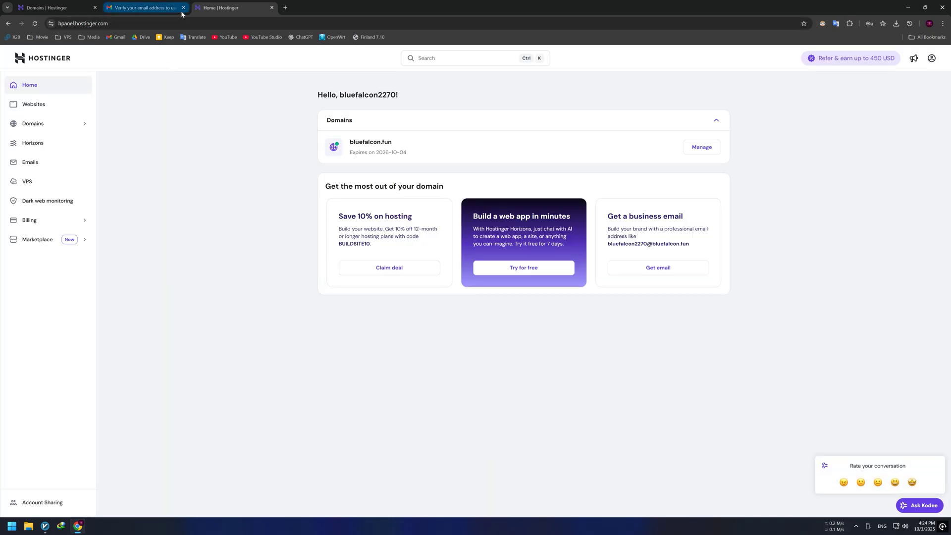
pyautogui.click(183, 7)
pyautogui.click(96, 8)
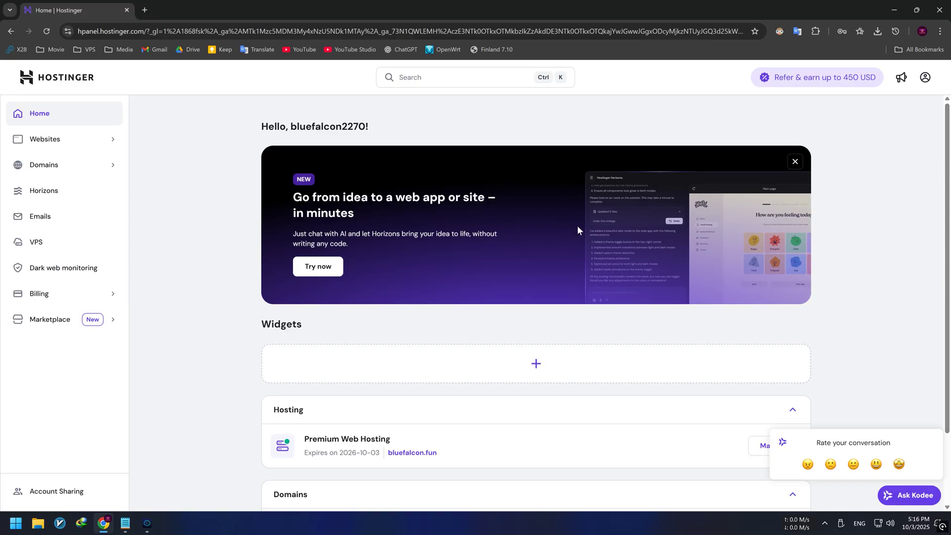
# - Open the DNS / Nameservers records page for bluefalcon.fun from the dashboard
pyautogui.click(39, 167)
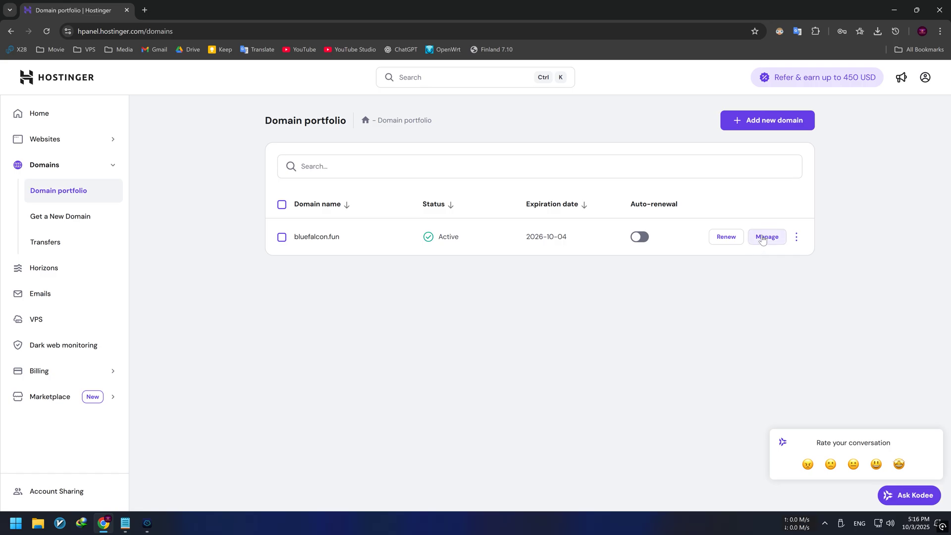
pyautogui.click(763, 236)
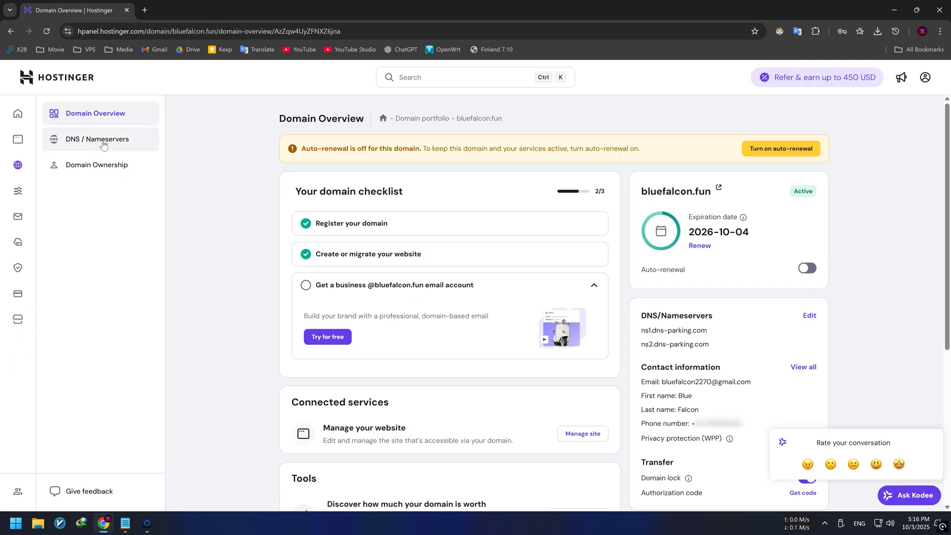
pyautogui.click(103, 144)
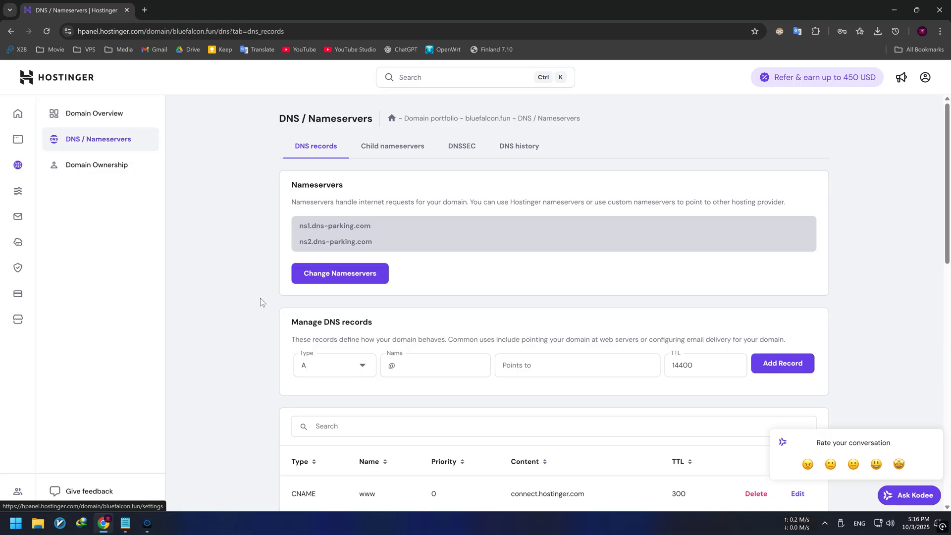
# - Add an A record named 'menu' pointing to 46.8.71.22
pyautogui.click(340, 371)
pyautogui.click(312, 393)
pyautogui.click(421, 366)
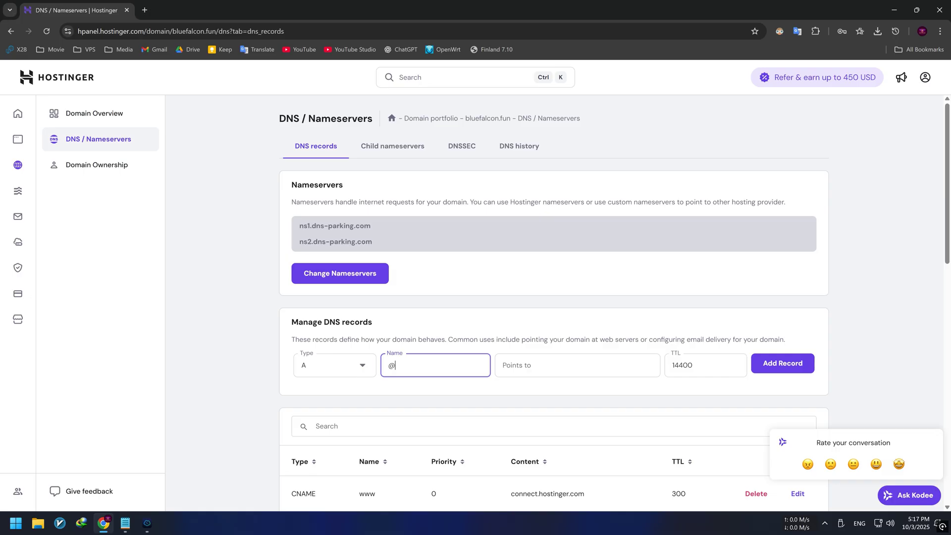
pyautogui.hotkey('ctrl', 'a')
pyautogui.write('menu')
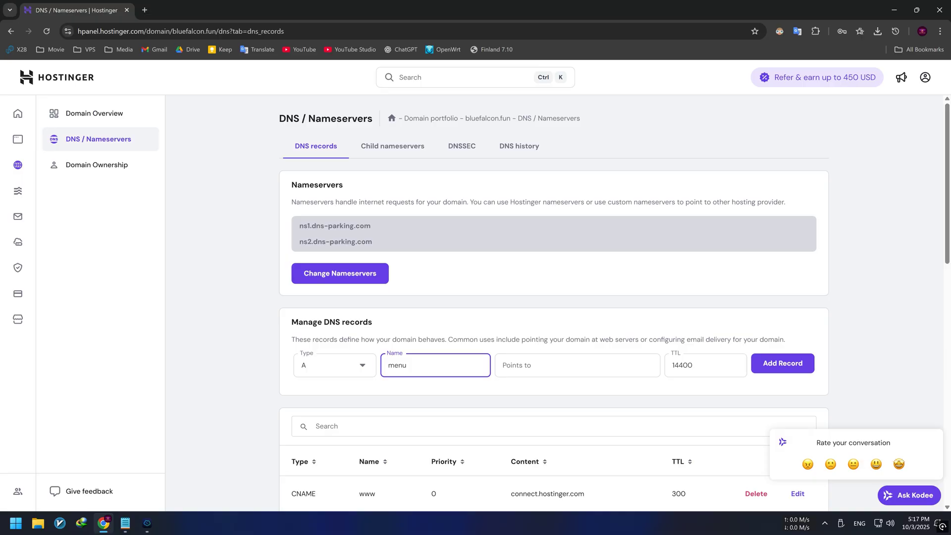
pyautogui.press('Tab')
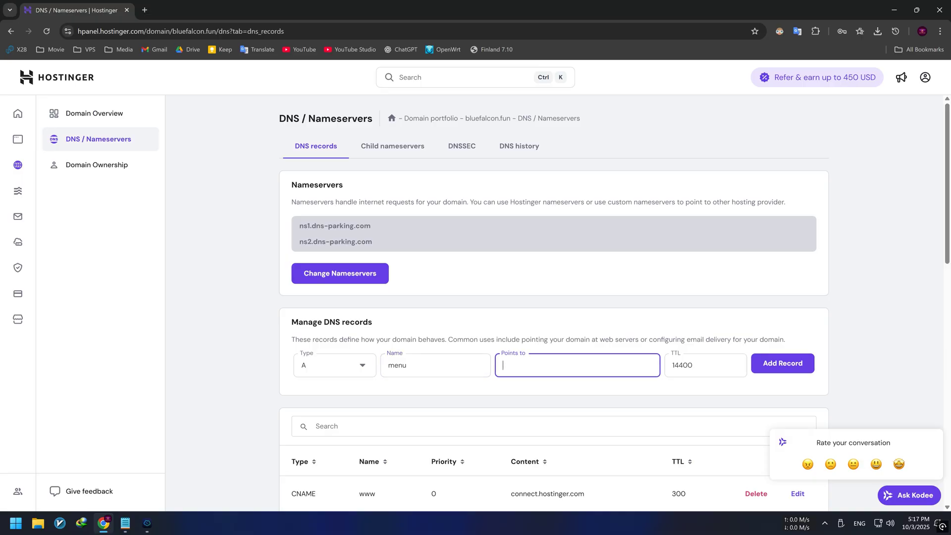
pyautogui.write('46.8.71.22')
pyautogui.click(791, 371)
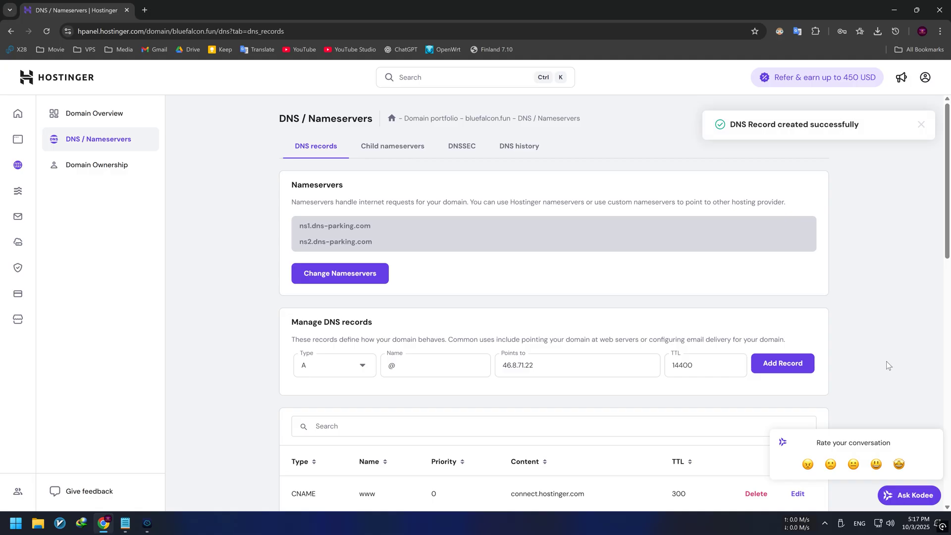
pyautogui.scroll(-4, 891, 355)
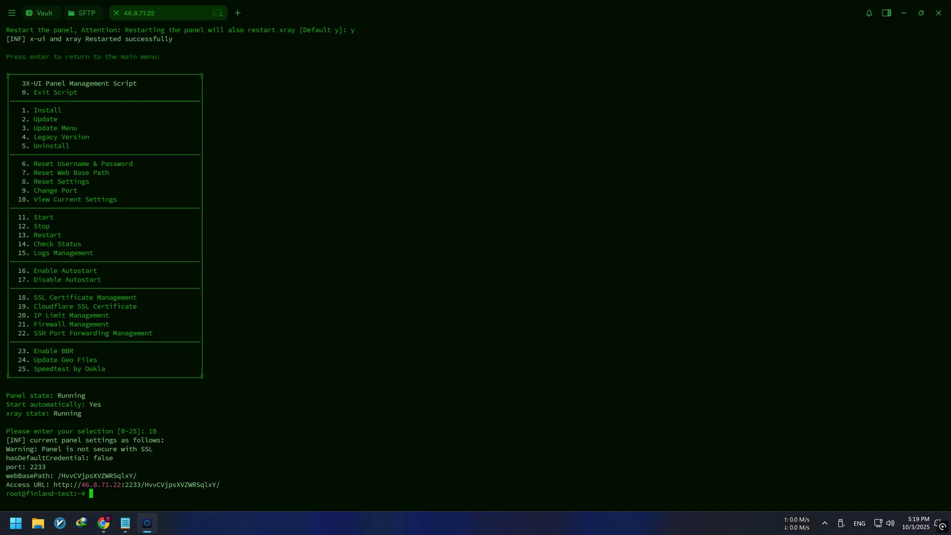
# - Request an SSL certificate for menu.bluefalcon.fun via x-ui option 18, validating on port 80
pyautogui.write('x-ui')
pyautogui.press('Return')
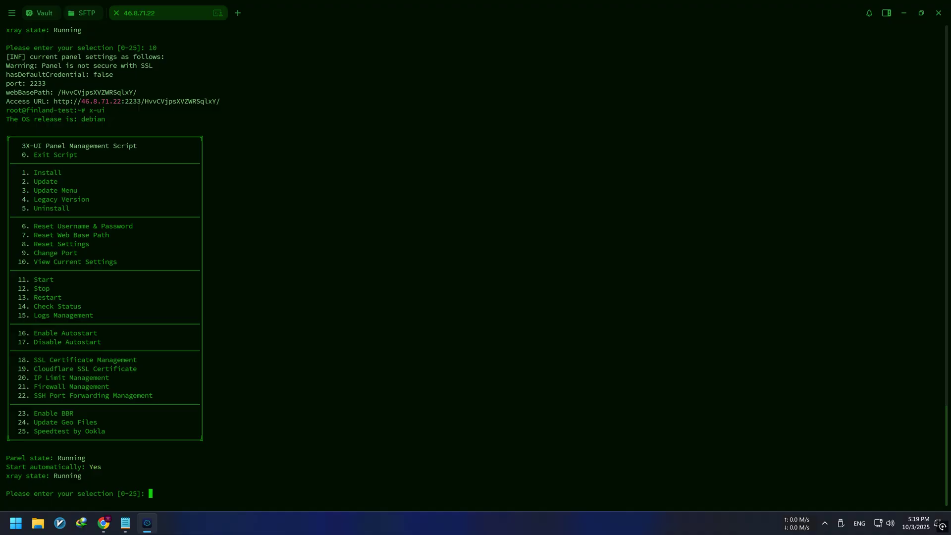
pyautogui.write('18')
pyautogui.press('Return')
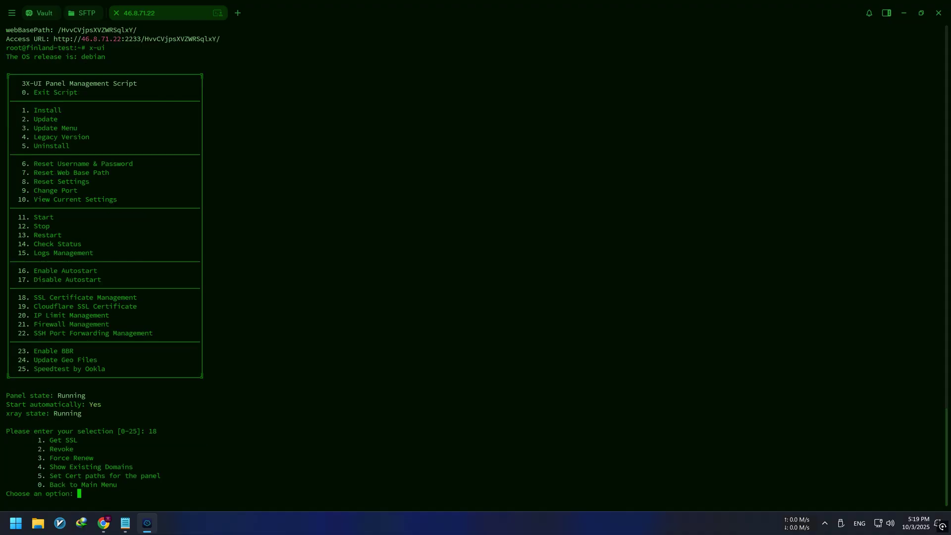
pyautogui.write('1')
pyautogui.press('Return')
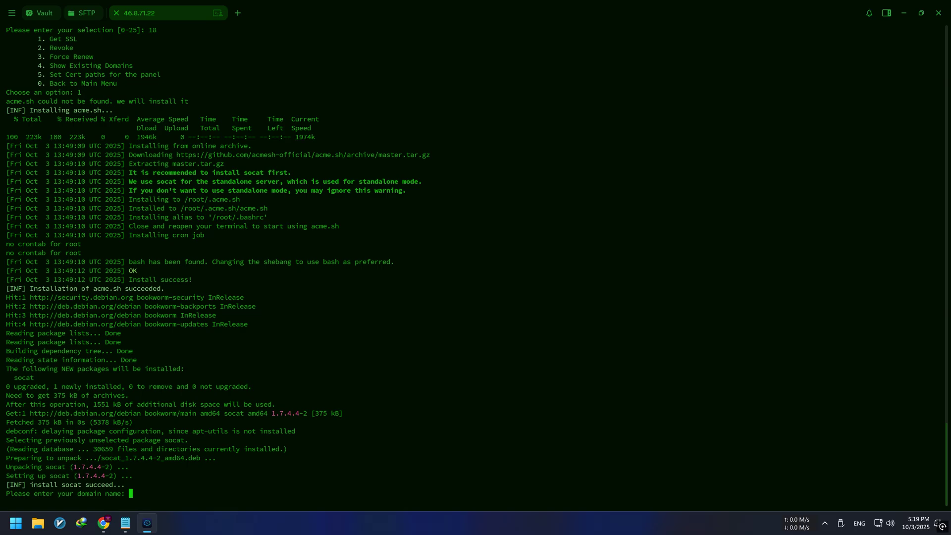
pyautogui.write('menu.bl')
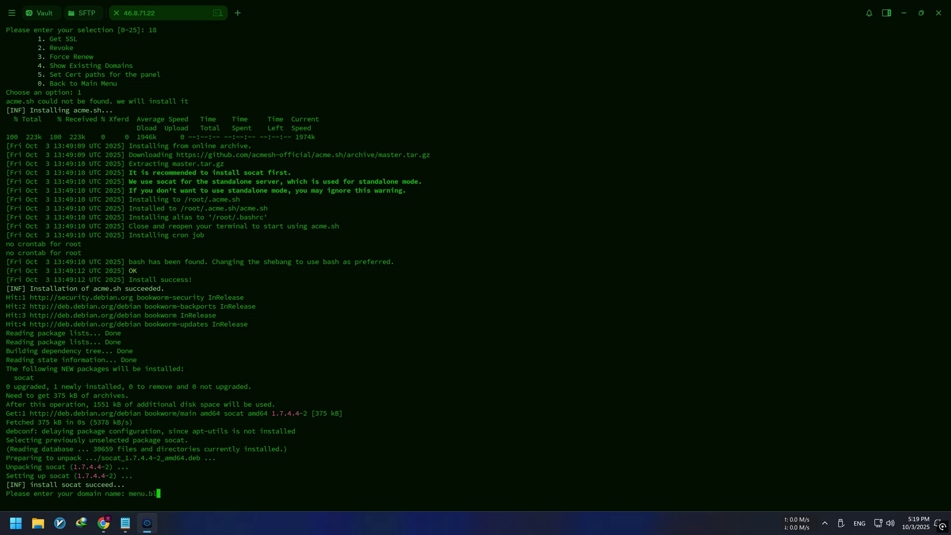
pyautogui.write('uefalcon.fun')
pyautogui.press('Return')
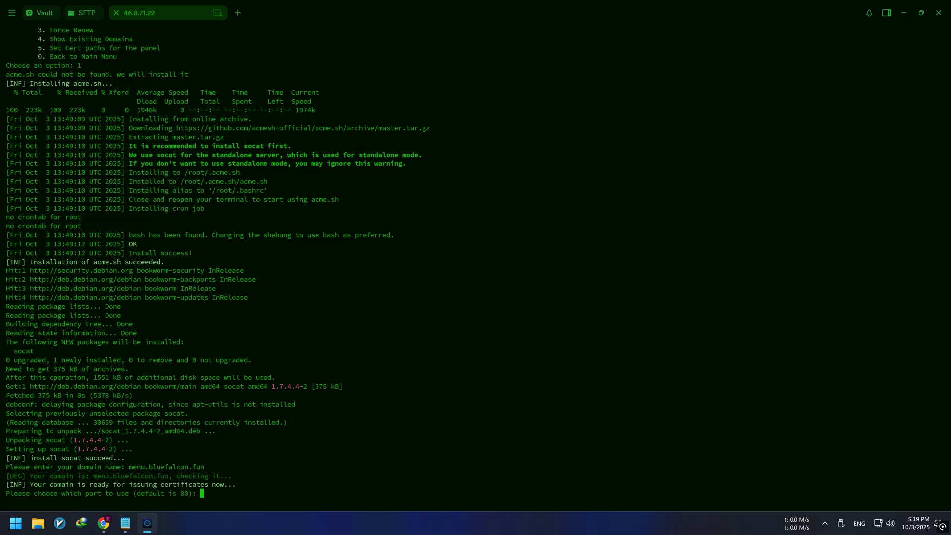
pyautogui.press('Return')
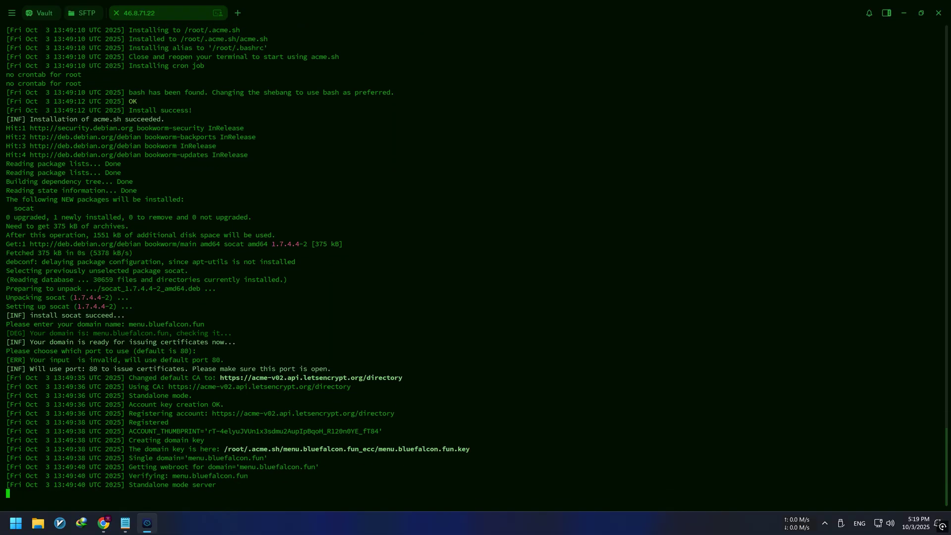
# - Set the preset reload command and apply the new certificate to the panel
pyautogui.write('2')
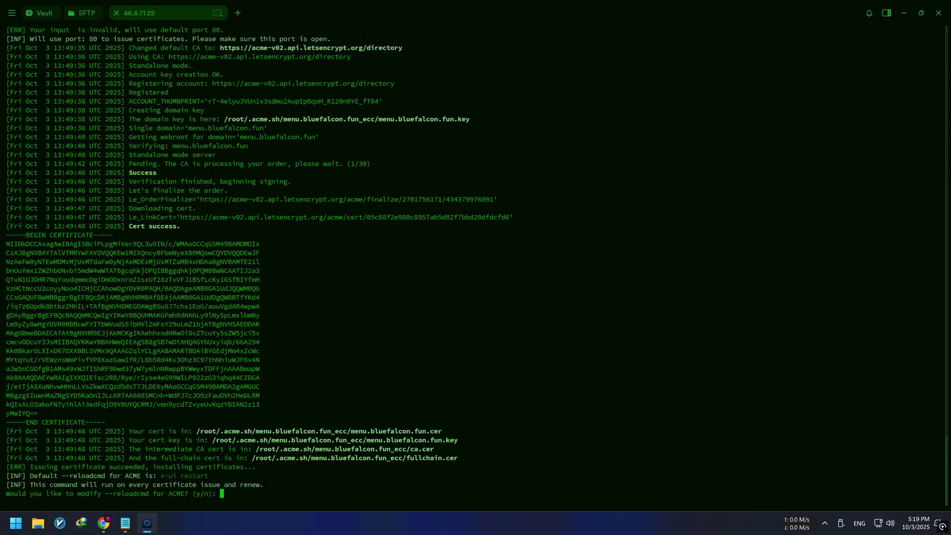
pyautogui.write('y')
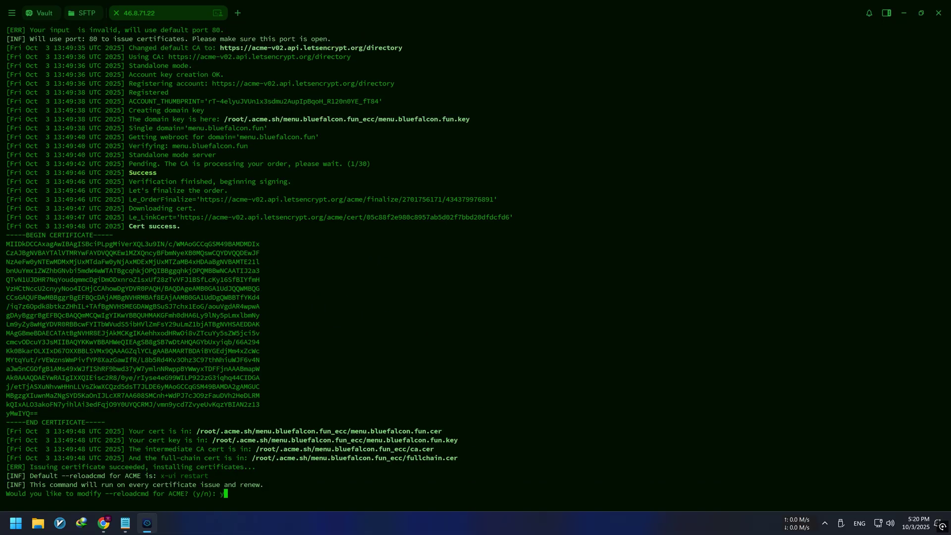
pyautogui.press('Return')
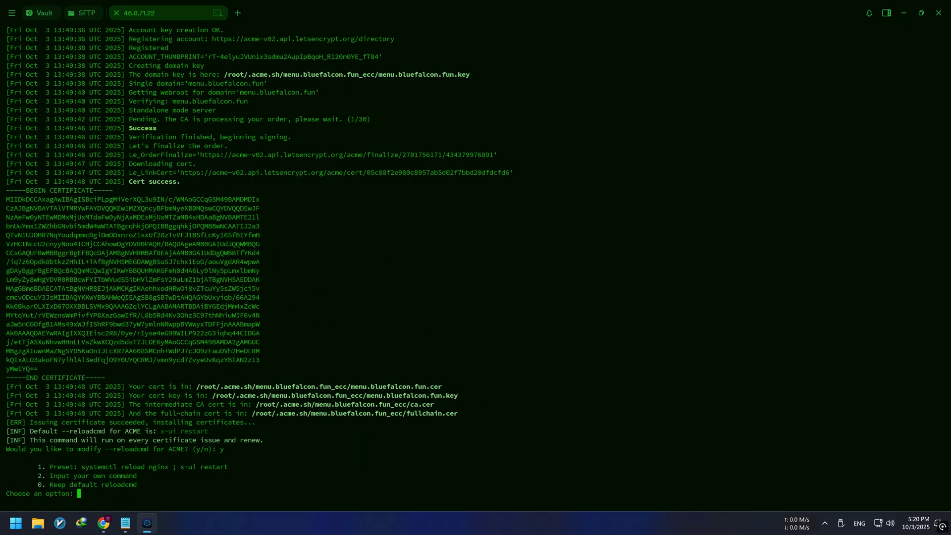
pyautogui.write('1')
pyautogui.press('Return')
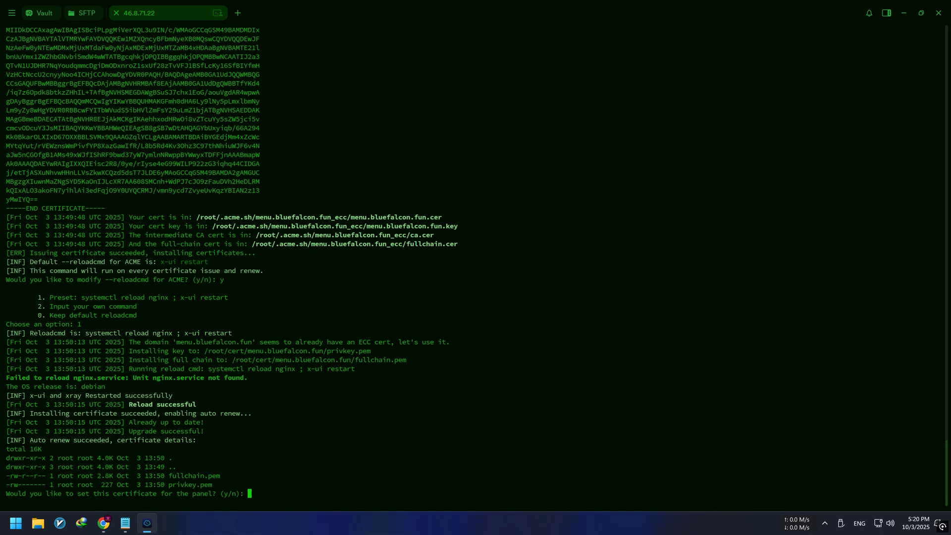
pyautogui.write('y')
pyautogui.press('Return')
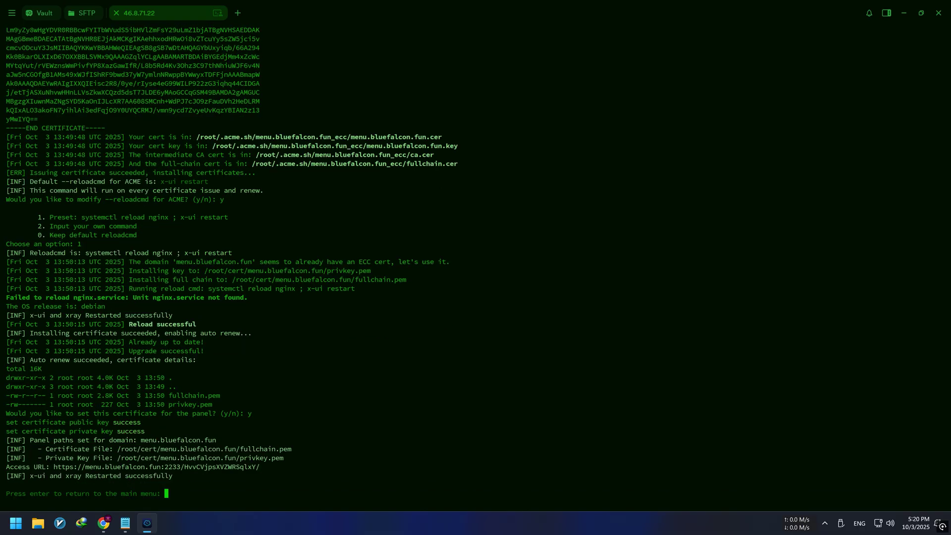
# - Reopen x-ui and view the panel's current settings with option 10
pyautogui.write('x-ui')
pyautogui.press('Return')
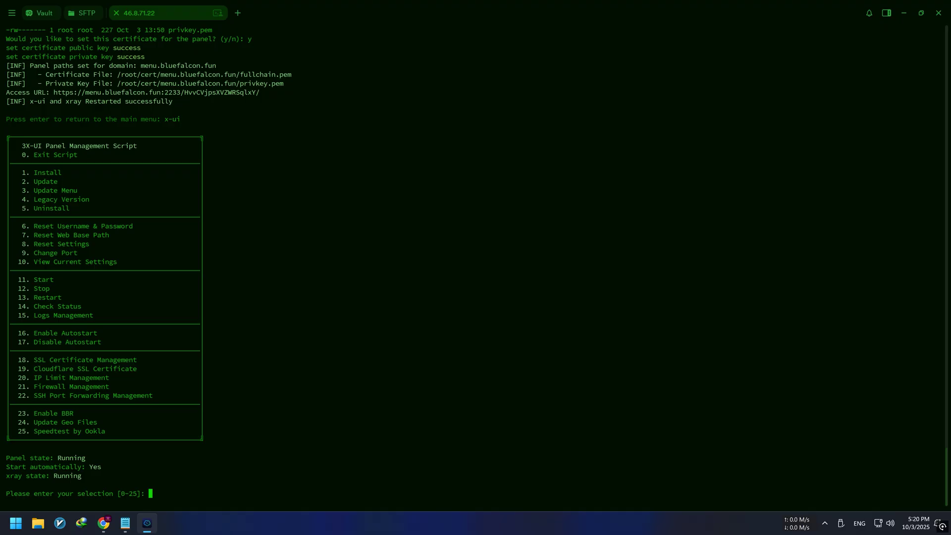
pyautogui.write('10')
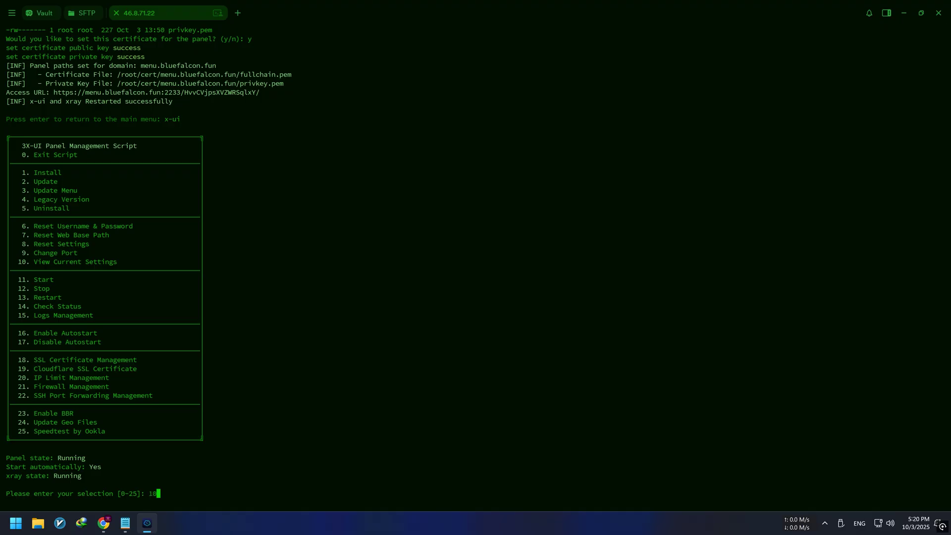
pyautogui.press('Return')
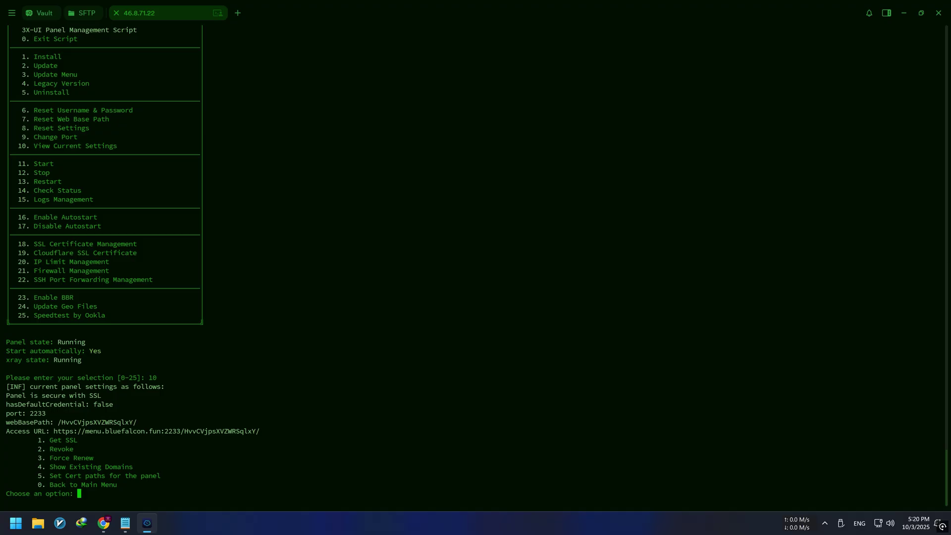
# - Sign in at the new menu.bluefalcon.fun:2233 address with the panel username and password
pyautogui.keyDown('ctrl'); pyautogui.click(159, 433); pyautogui.keyUp('ctrl')
pyautogui.write('bluefalcon')
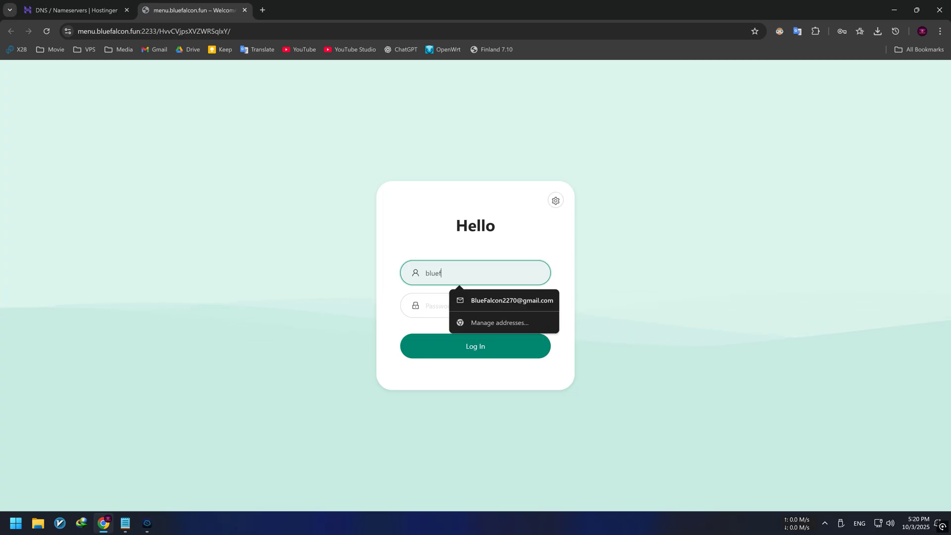
pyautogui.click(438, 297)
pyautogui.write('1234')
pyautogui.click(516, 355)
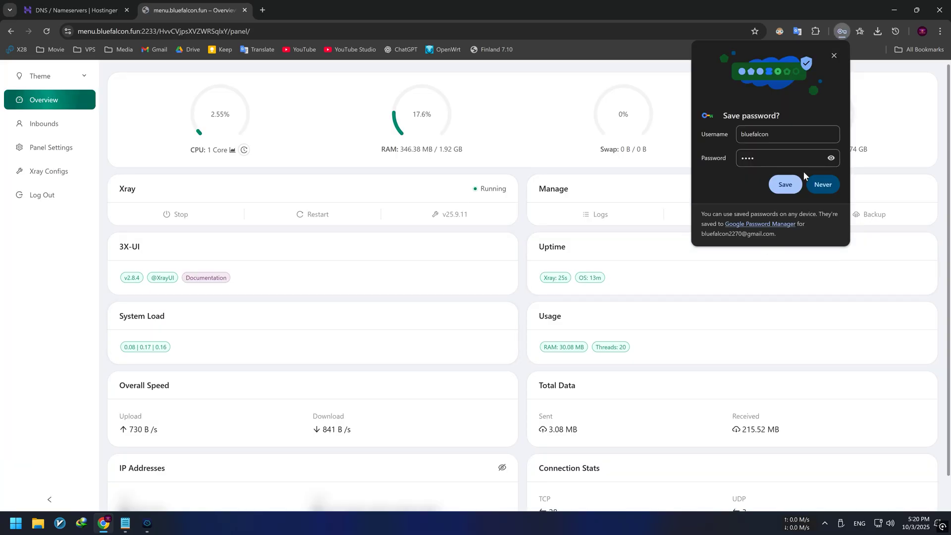
pyautogui.click(834, 55)
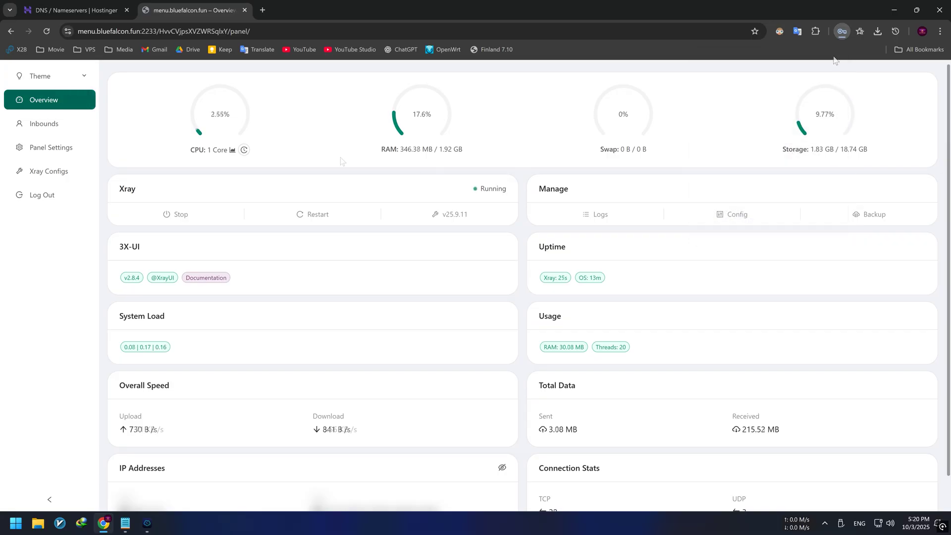
# - Go to the Inbounds page from the panel sidebar
pyautogui.hotkey('ctrl', 'l')
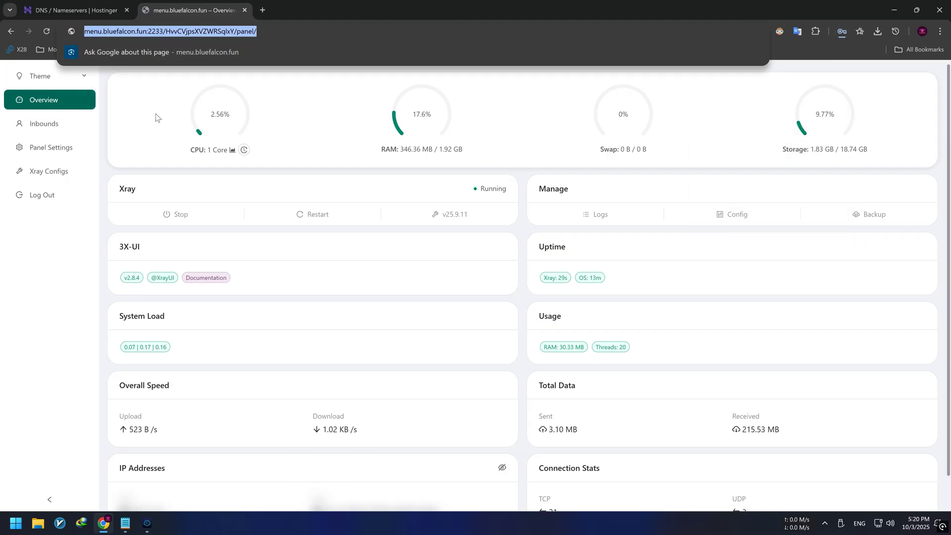
pyautogui.click(147, 125)
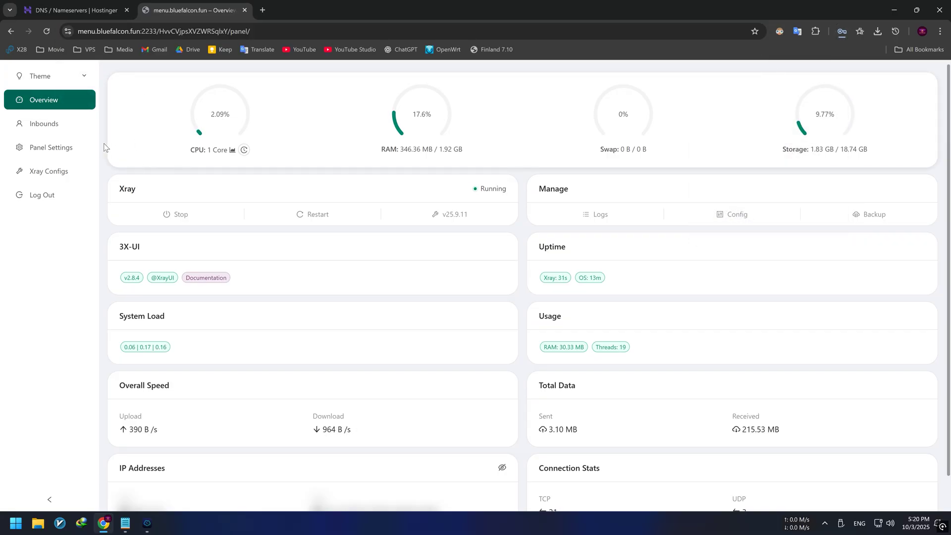
pyautogui.click(58, 131)
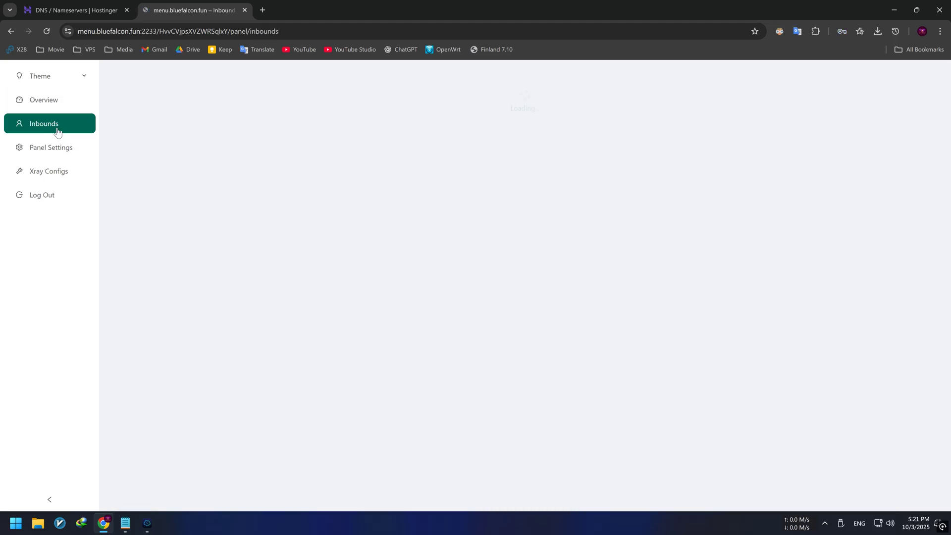
# - Give the new inbound the remark 'BlueFalcon with TLS' and keep vless as protocol
pyautogui.click(154, 149)
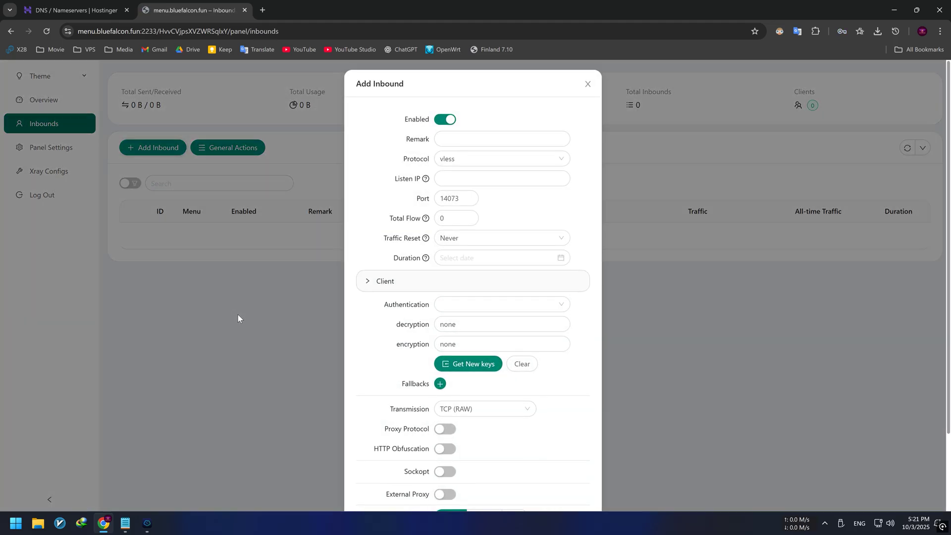
pyautogui.click(500, 140)
pyautogui.write('BlueFalcon with TLS')
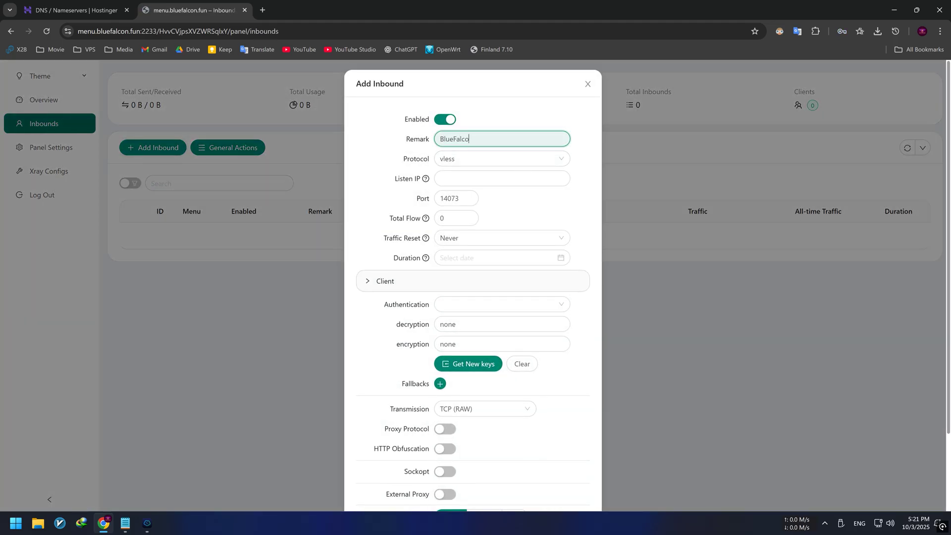
pyautogui.click(563, 160)
pyautogui.click(563, 160)
pyautogui.scroll(-3, 508, 286)
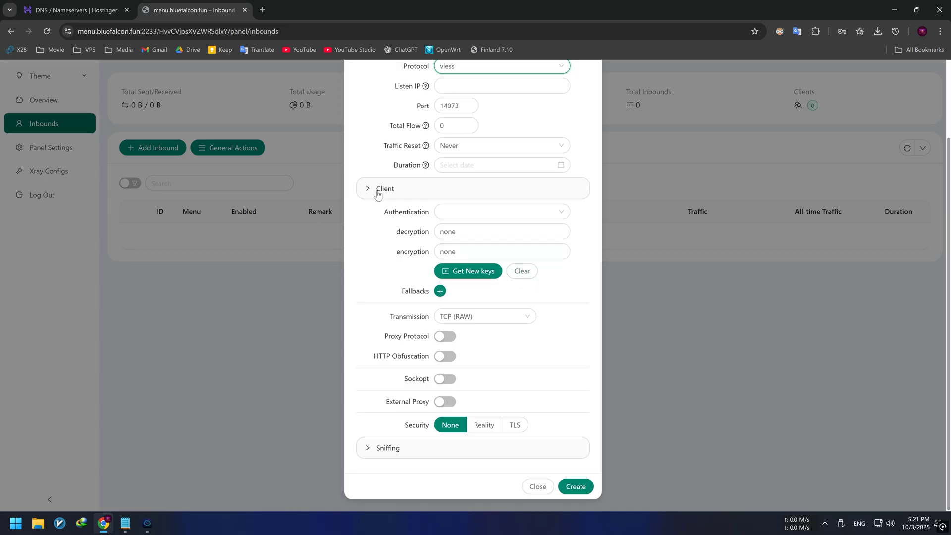
# - Change the client's email to USER1
pyautogui.click(380, 191)
pyautogui.doubleClick(454, 237)
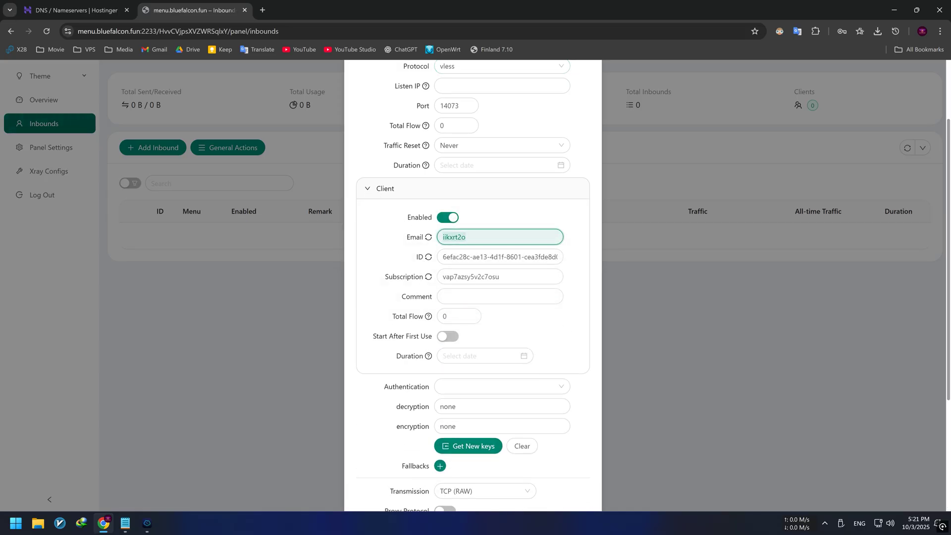
pyautogui.write('USER1')
pyautogui.click(499, 189)
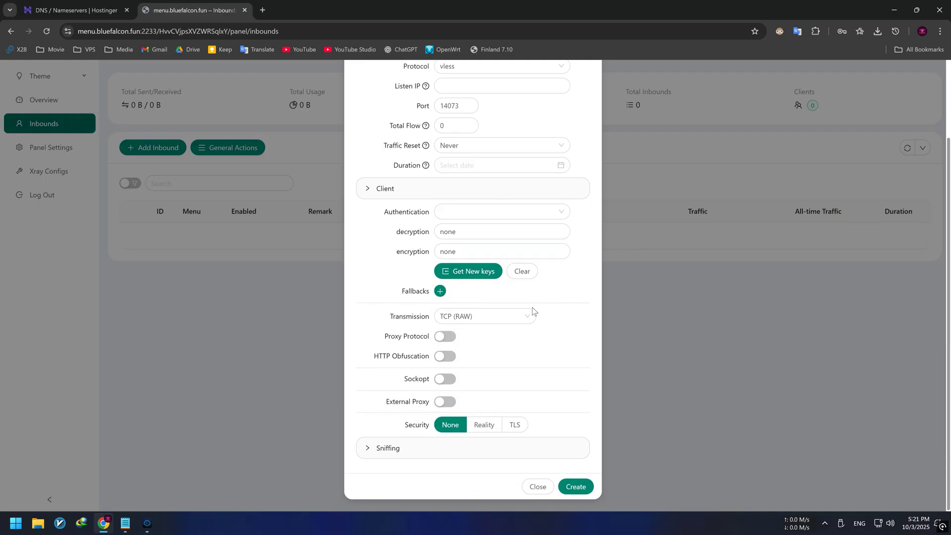
# - Set the inbound's transmission to WebSocket
pyautogui.click(512, 321)
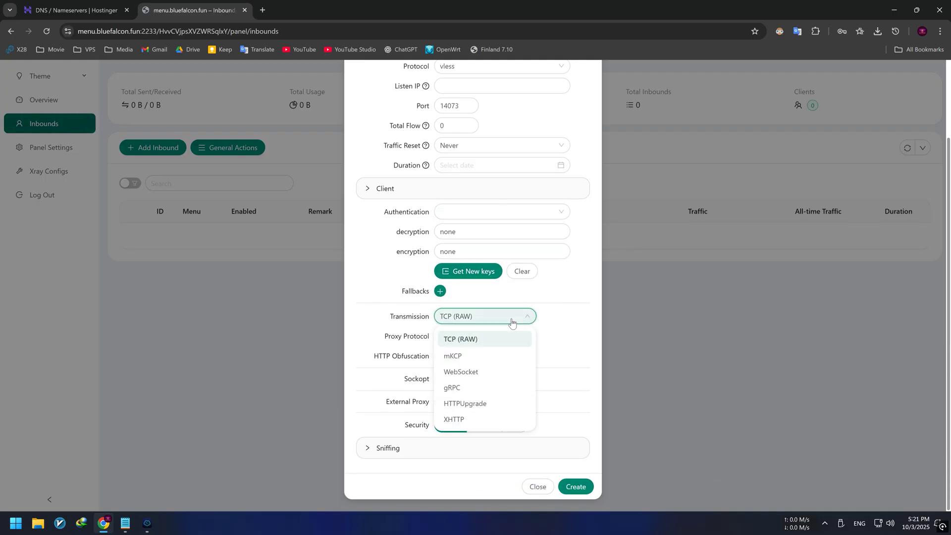
pyautogui.click(473, 373)
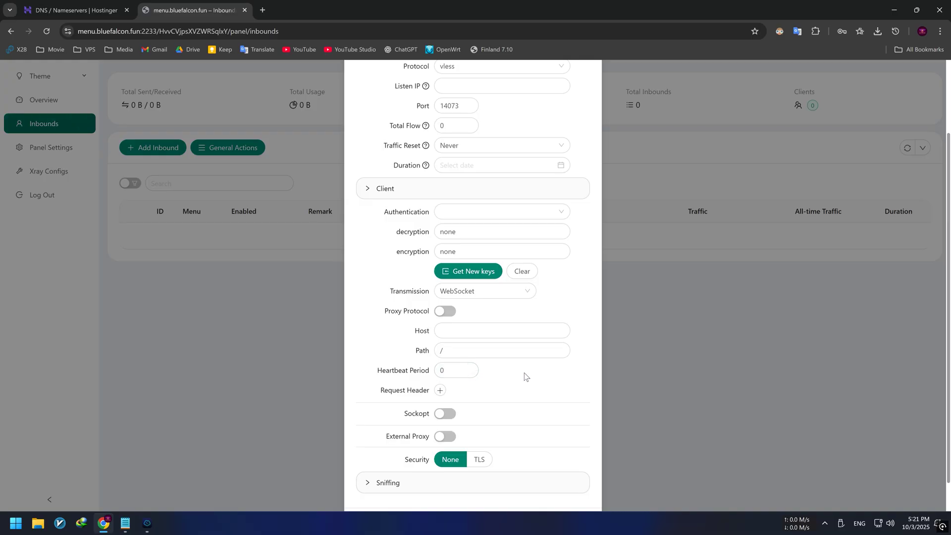
pyautogui.scroll(-1, 525, 377)
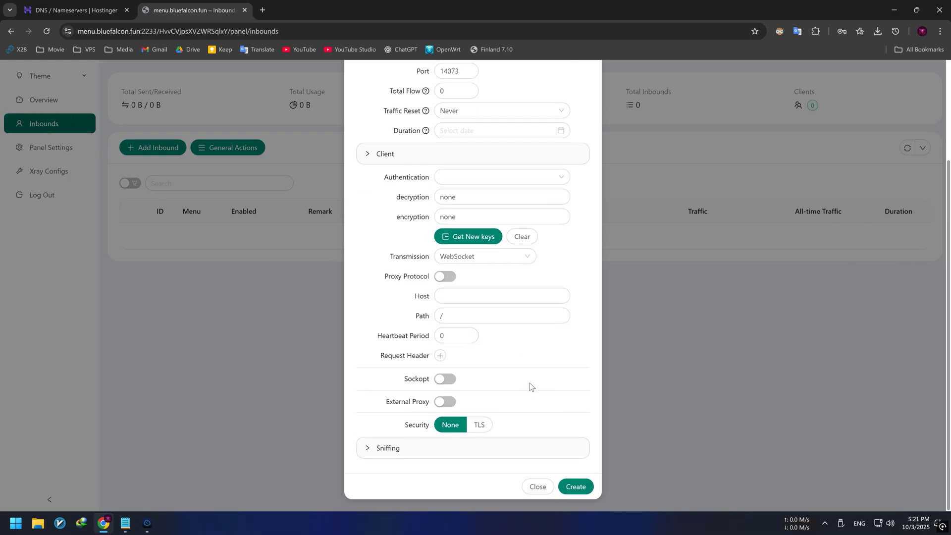
# - Enable TLS with the panel's certificate paths and a new ECH key, then create the inbound
pyautogui.click(480, 430)
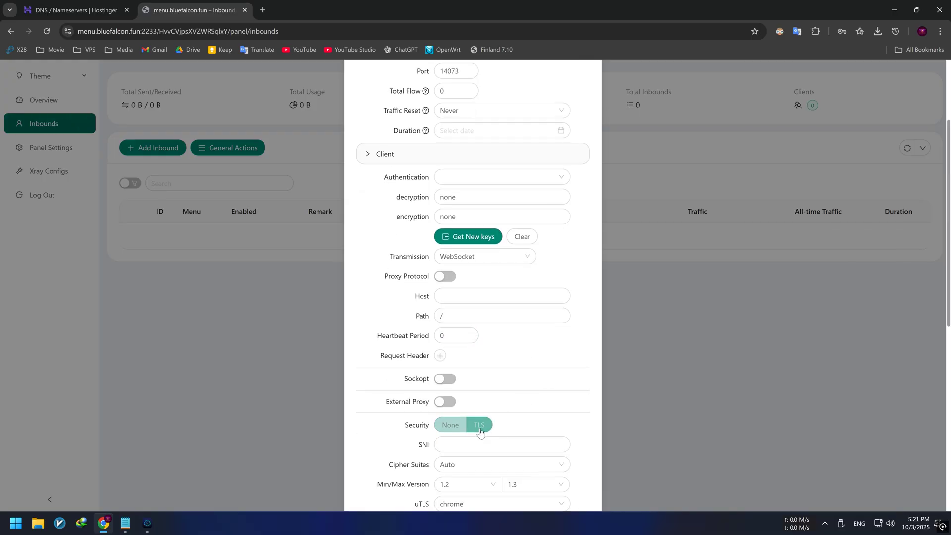
pyautogui.scroll(-3, 545, 388)
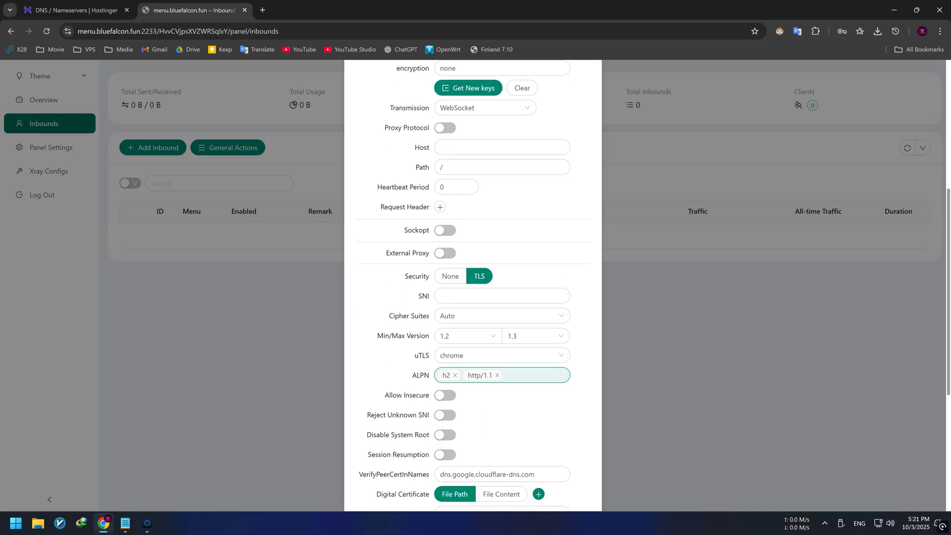
pyautogui.scroll(-1, 554, 386)
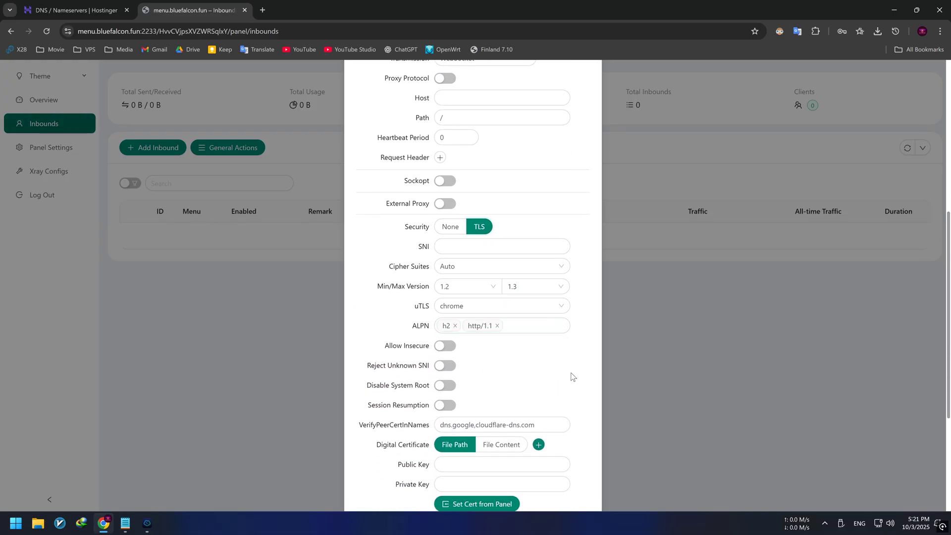
pyautogui.scroll(-1, 571, 372)
pyautogui.scroll(-1, 573, 369)
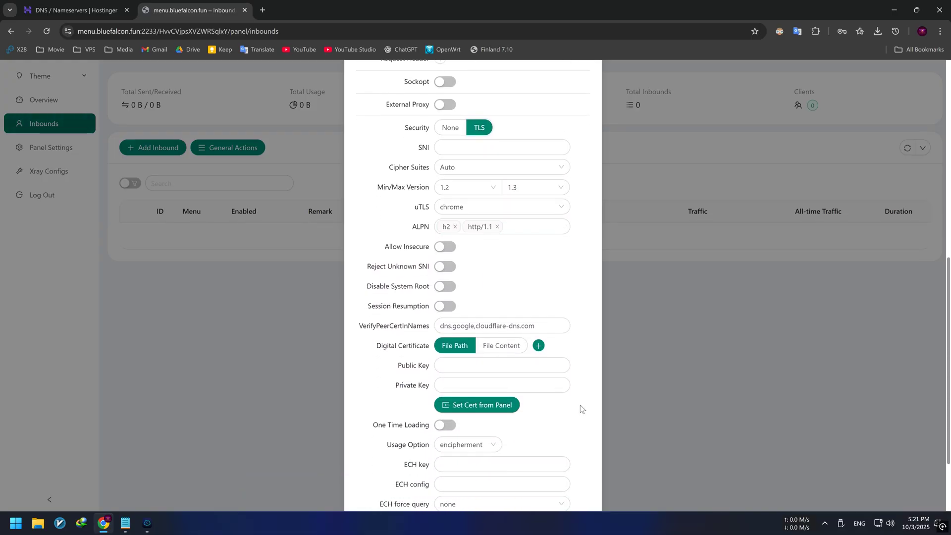
pyautogui.click(476, 411)
pyautogui.scroll(-2, 558, 415)
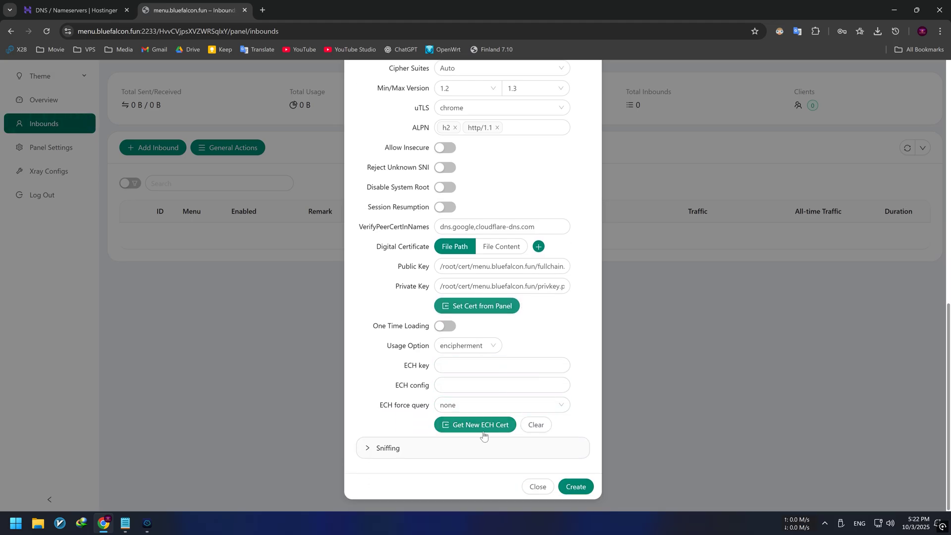
pyautogui.click(469, 429)
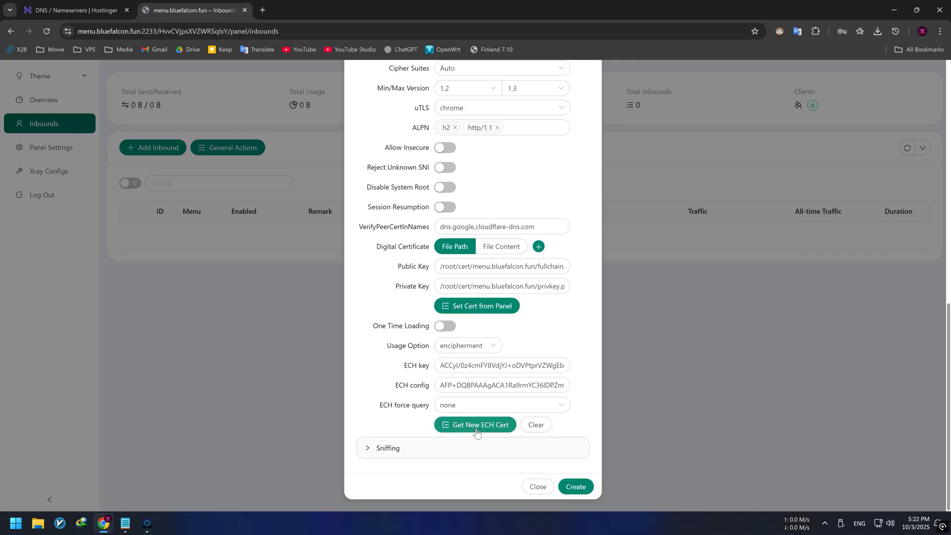
pyautogui.click(577, 489)
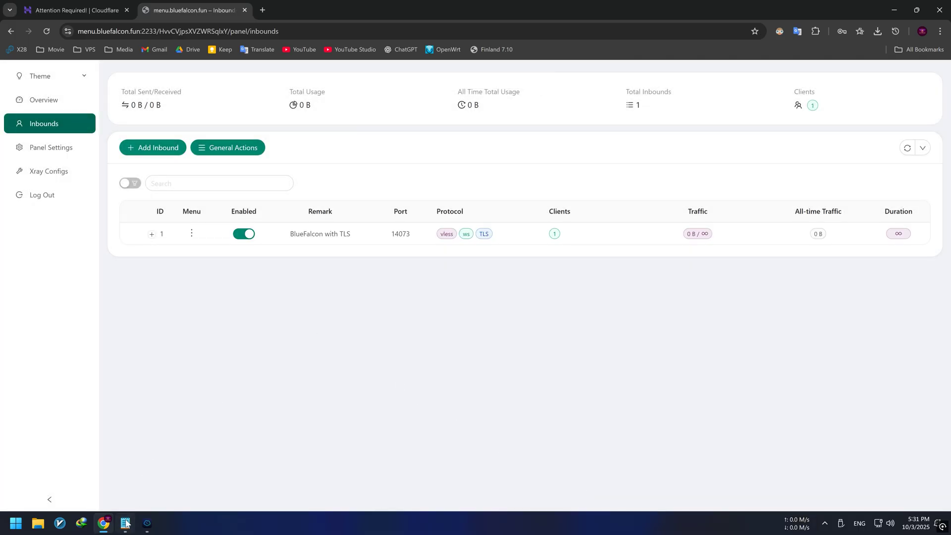
# - Open the v2rayN releases page in a new tab using the link from the Notepad notes
pyautogui.click(125, 522)
pyautogui.click(261, 203)
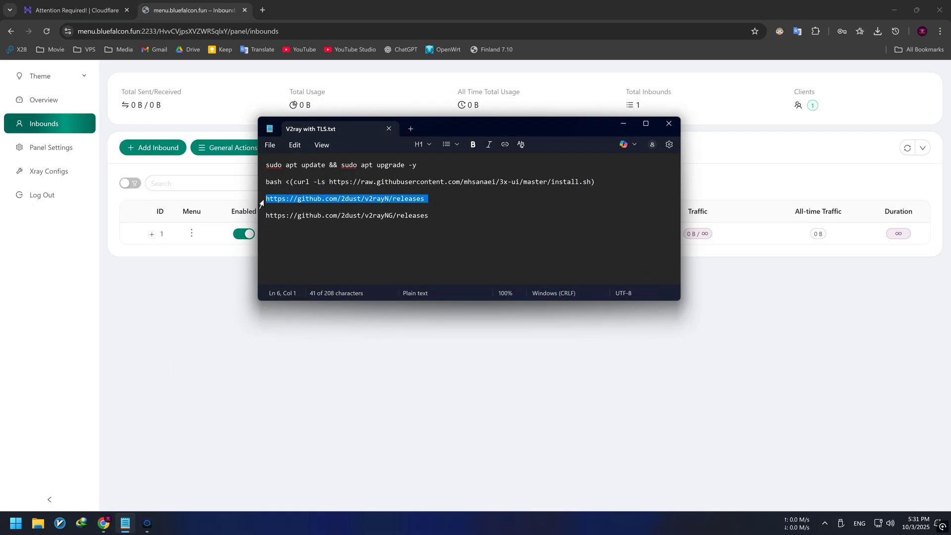
pyautogui.hotkey('ctrl', 'c')
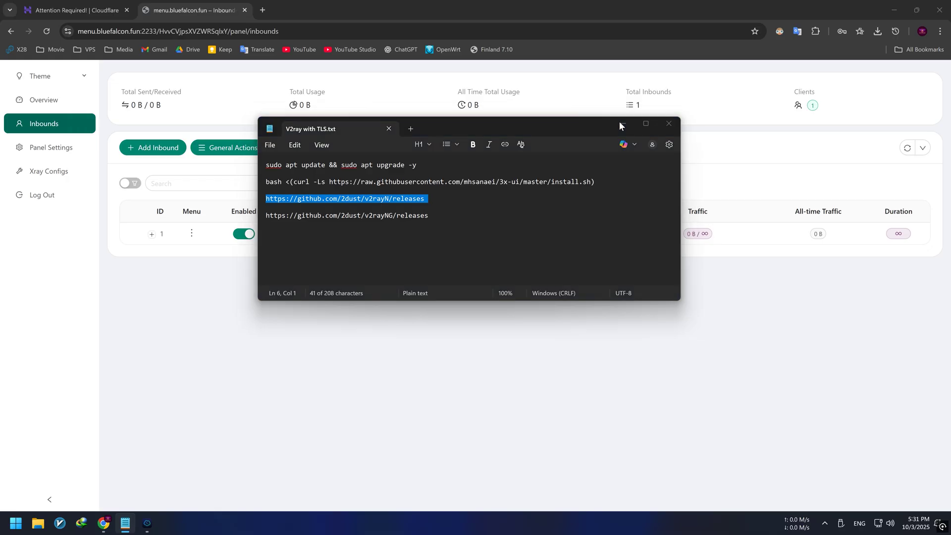
pyautogui.click(623, 124)
pyautogui.click(262, 10)
pyautogui.hotkey('ctrl', 'v')
pyautogui.press('Return')
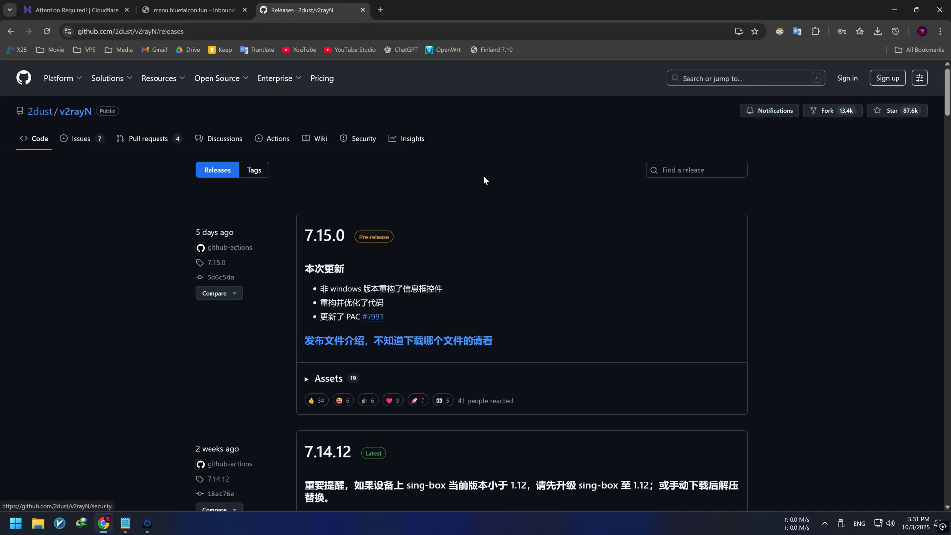
# - Download v2rayN-windows-64-SelfContained.zip from the release's Assets list
pyautogui.scroll(-4, 811, 258)
pyautogui.scroll(-11, 812, 254)
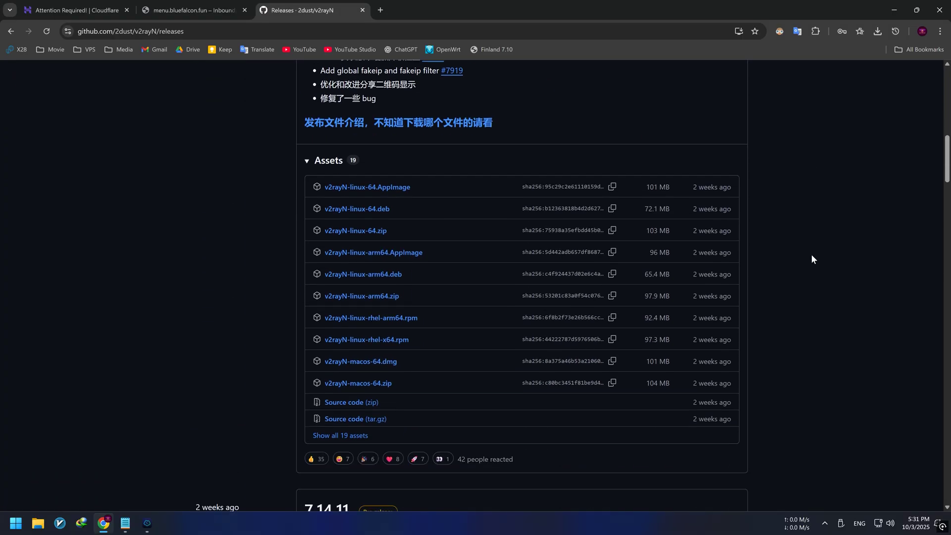
pyautogui.click(354, 331)
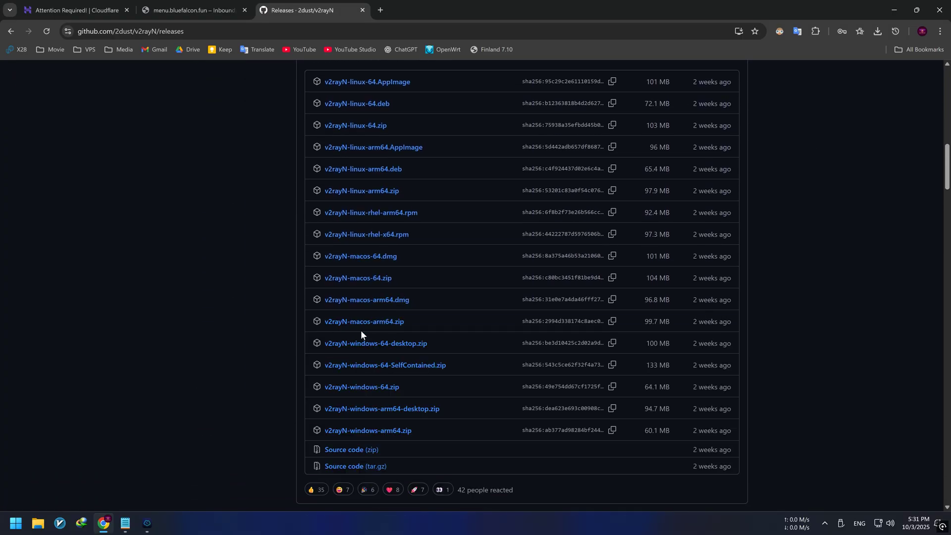
pyautogui.click(389, 368)
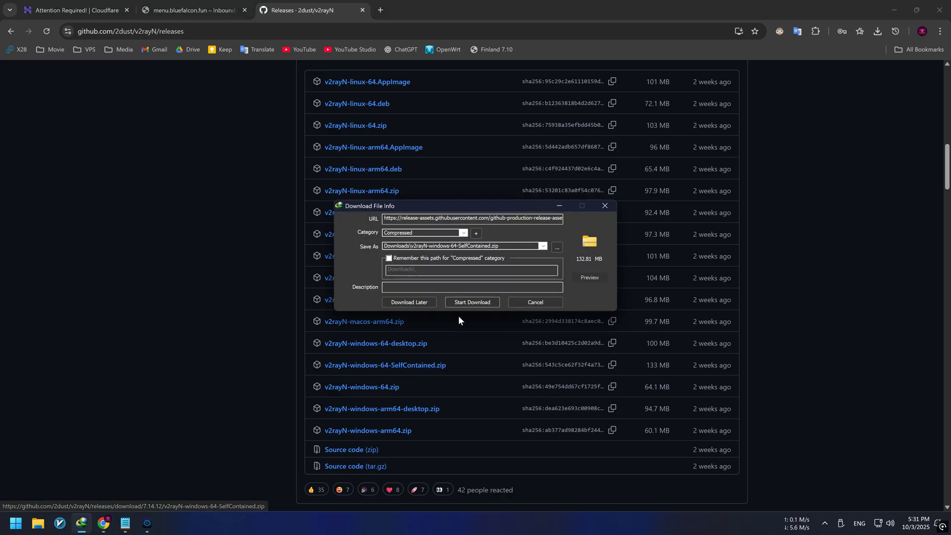
pyautogui.click(468, 302)
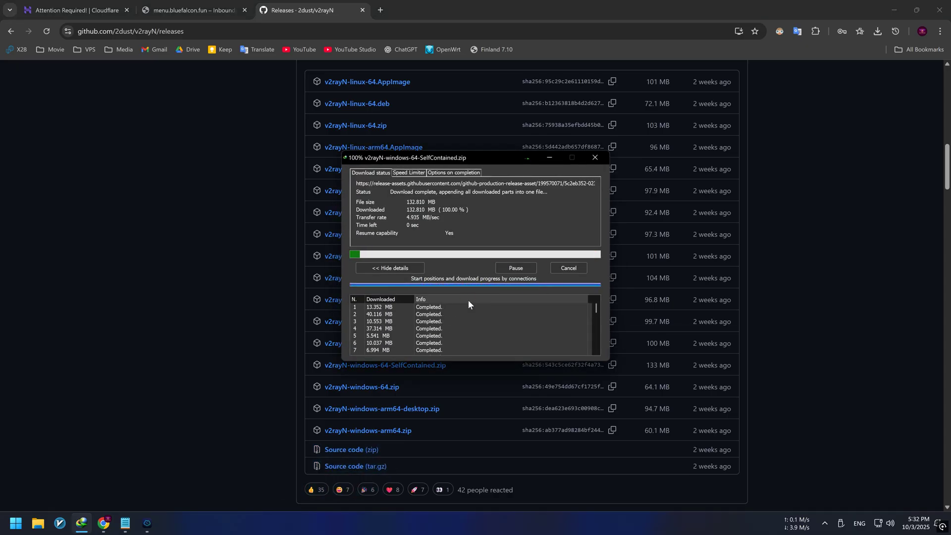
# - Extract the downloaded v2rayN zip into the Downloads folder
pyautogui.click(501, 292)
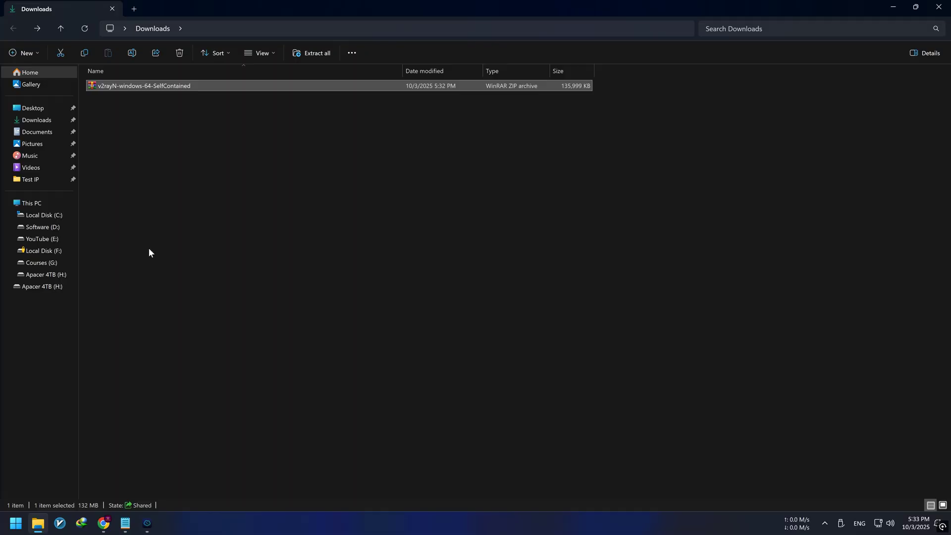
pyautogui.rightClick(132, 87)
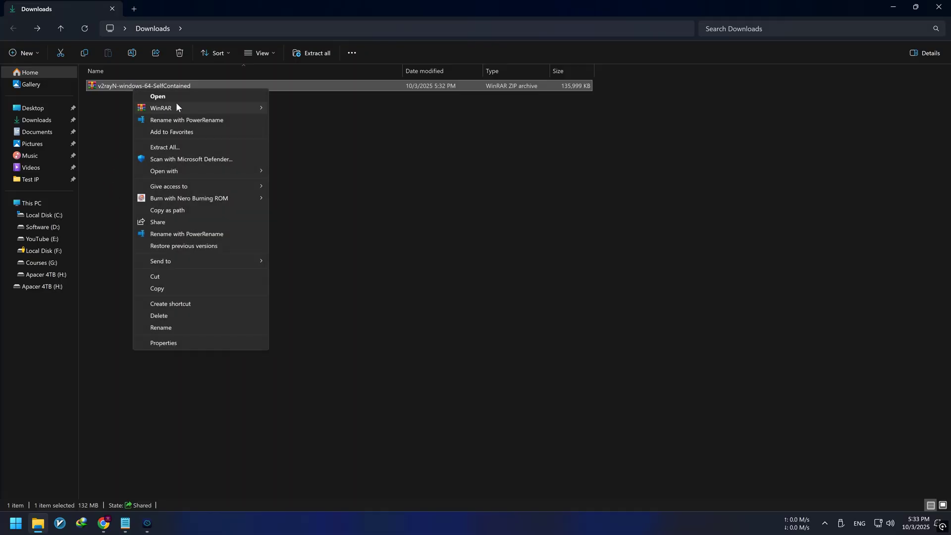
pyautogui.moveTo(223, 107)
pyautogui.click(306, 148)
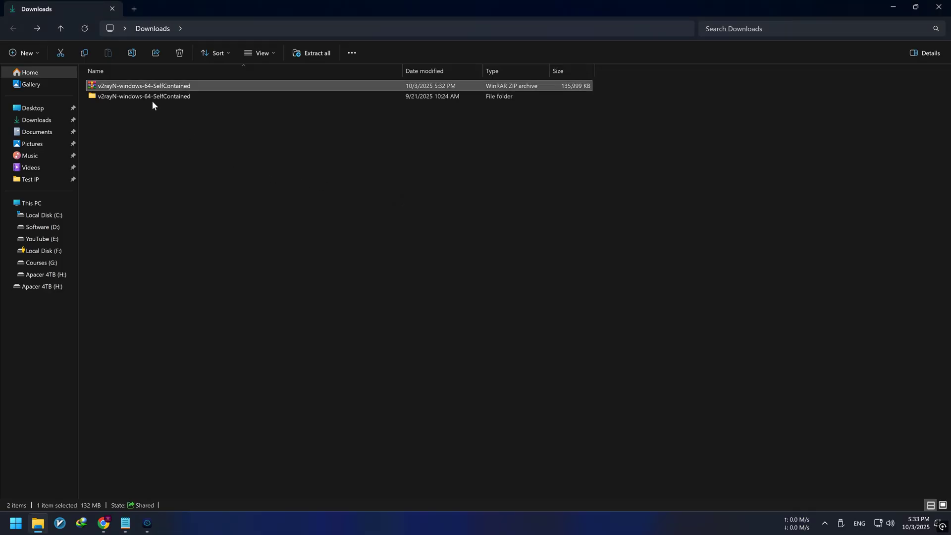
# - Move the extracted v2rayN folder to Local Disk (C:)
pyautogui.click(150, 97)
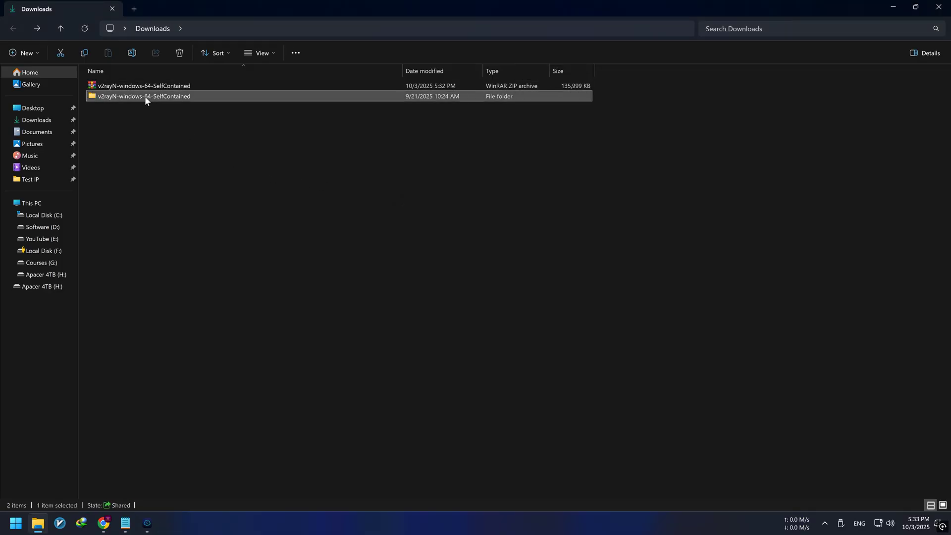
pyautogui.rightClick(146, 99)
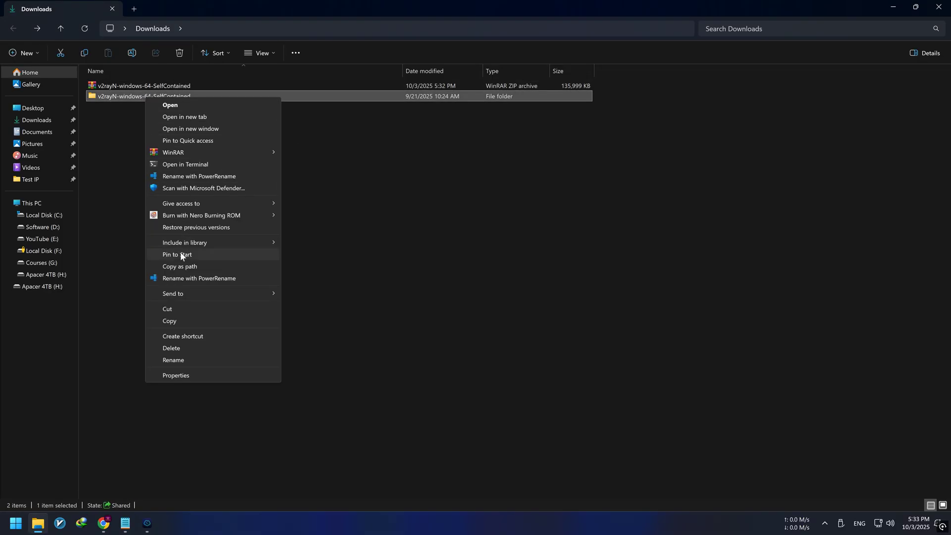
pyautogui.click(168, 308)
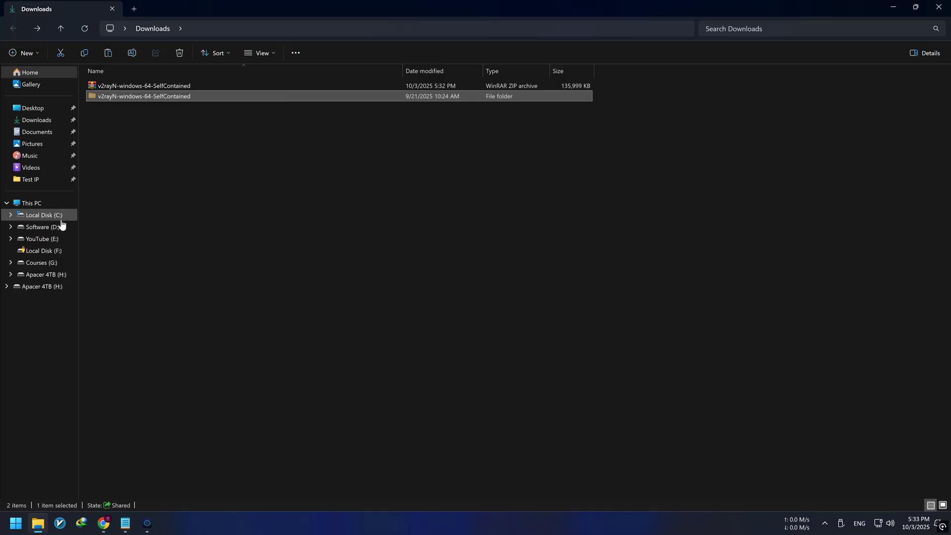
pyautogui.click(60, 221)
pyautogui.rightClick(120, 220)
pyautogui.click(143, 280)
# - Pin v2rayN.exe to Start, confirm it in the Start menu, and close File Explorer
pyautogui.doubleClick(120, 200)
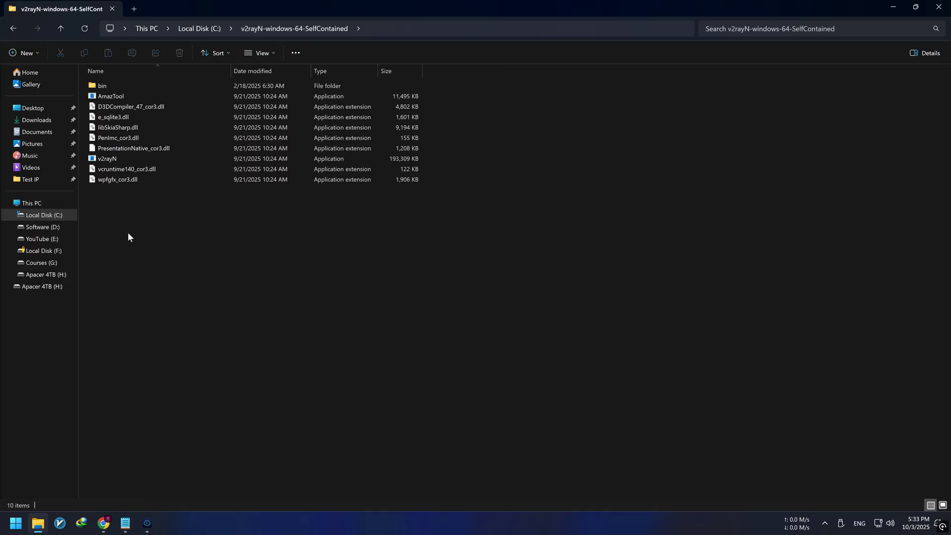
pyautogui.click(107, 159)
pyautogui.rightClick(107, 159)
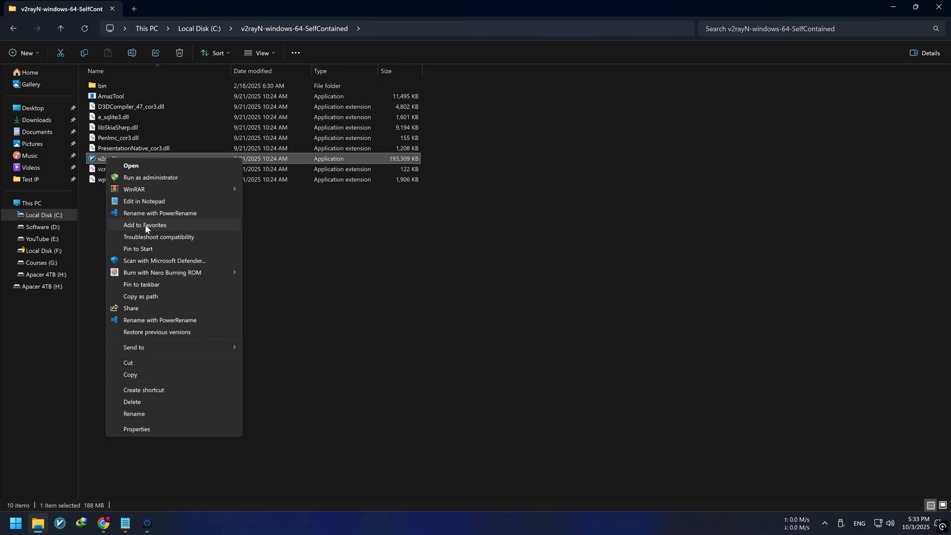
pyautogui.click(146, 248)
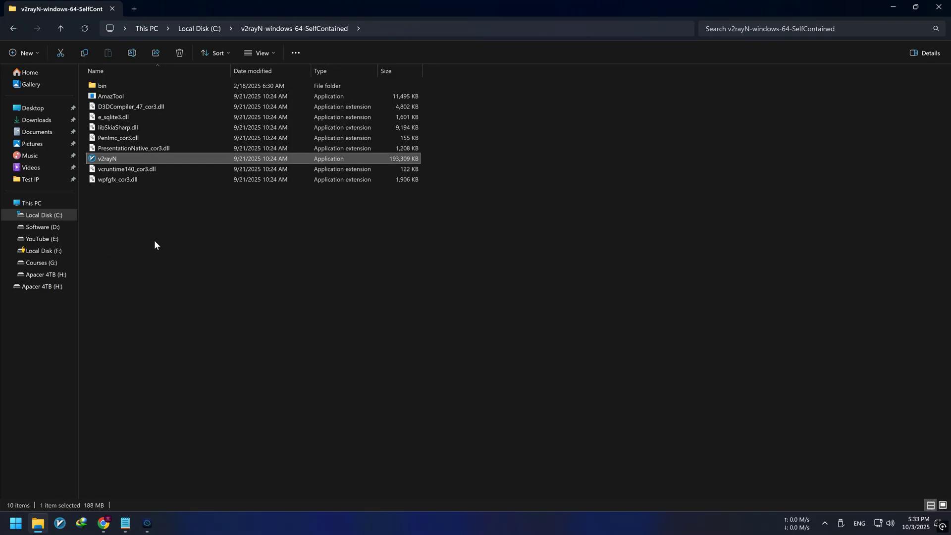
pyautogui.click(15, 523)
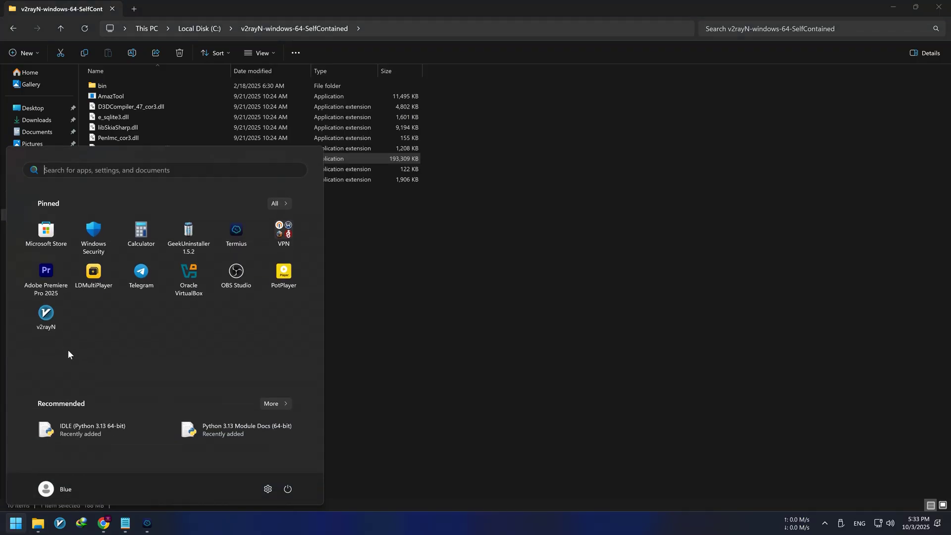
pyautogui.click(456, 326)
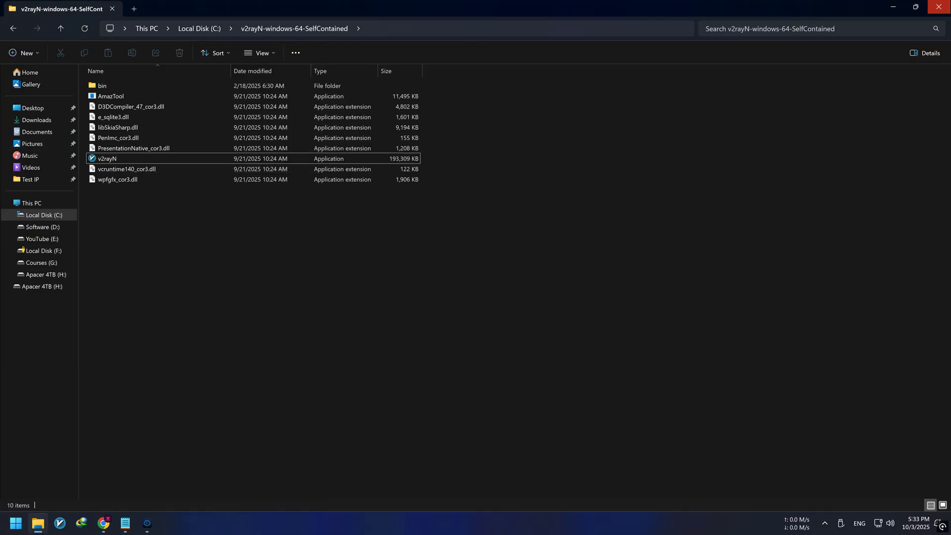
pyautogui.click(939, 7)
# - Close the GitHub tab, run v2rayN from Start as administrator, and minimize it
pyautogui.click(363, 10)
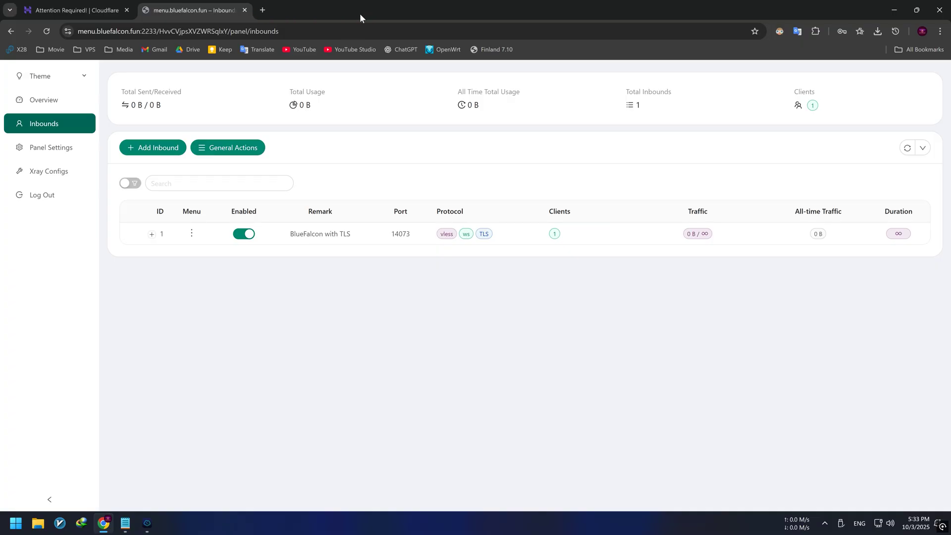
pyautogui.click(15, 524)
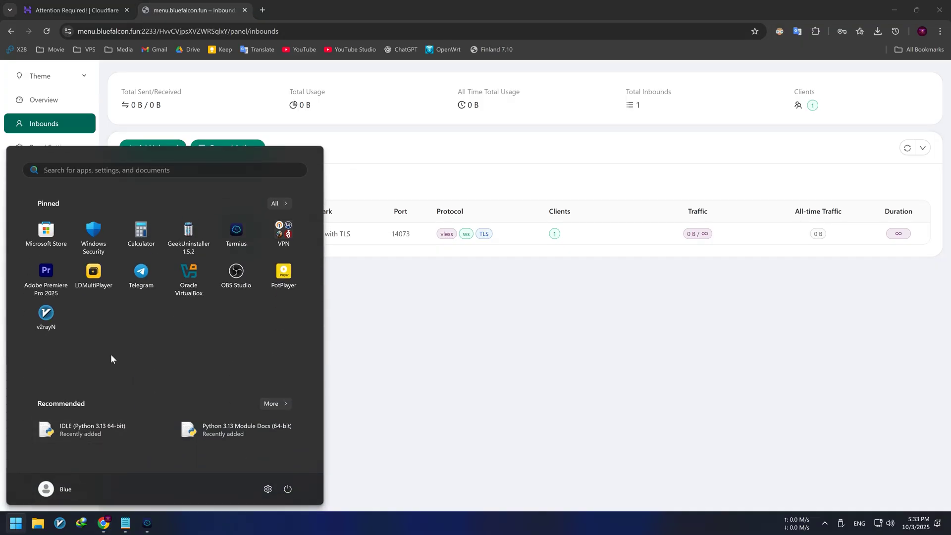
pyautogui.rightClick(51, 319)
pyautogui.click(112, 411)
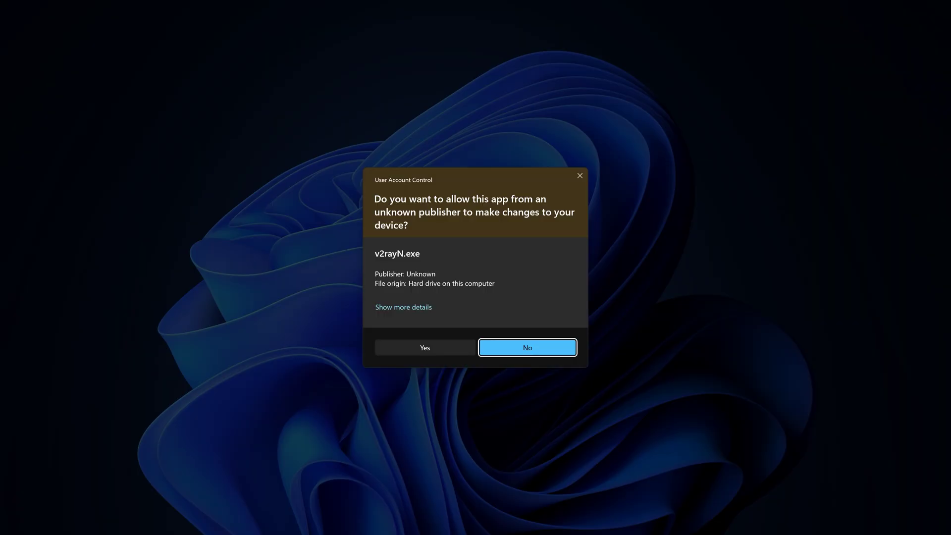
pyautogui.click(423, 348)
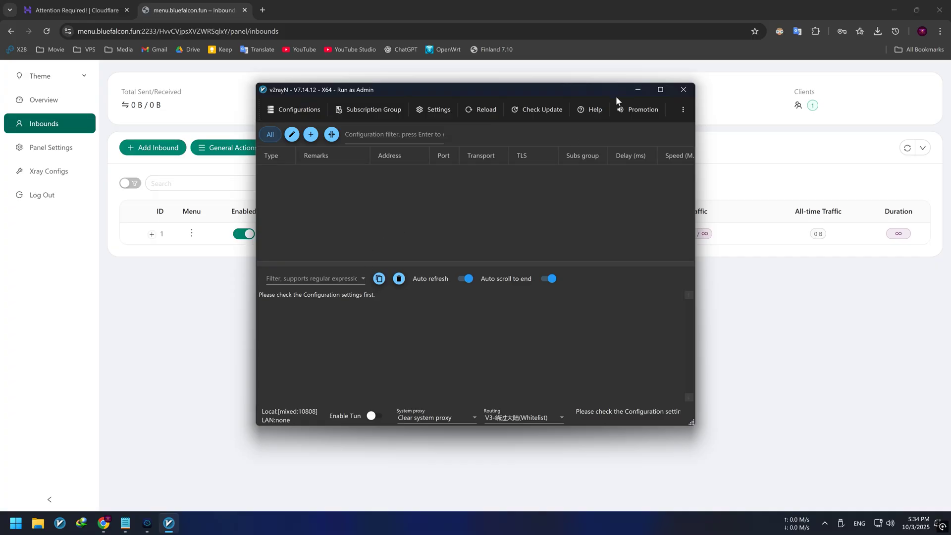
pyautogui.click(638, 90)
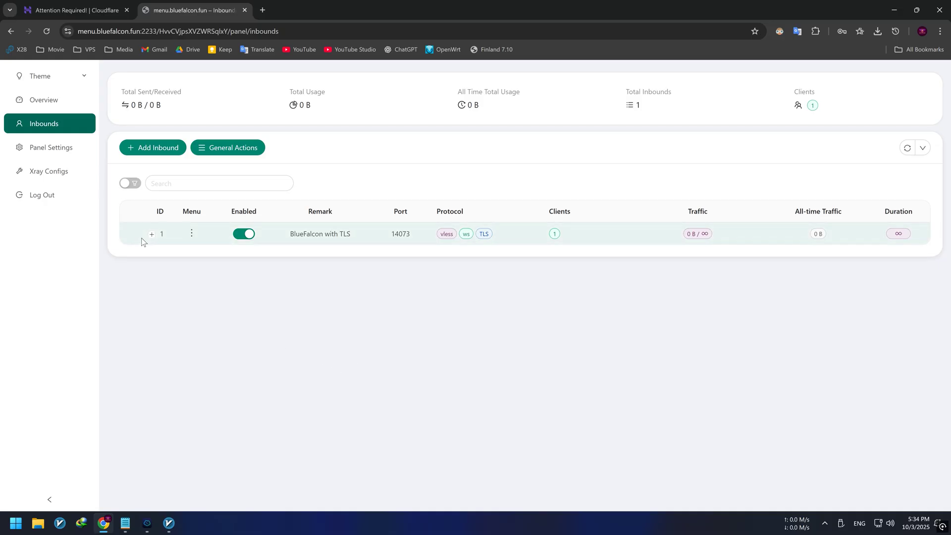
# - Copy USER1's link from inbound 1's QR code dialog and switch back to v2rayN
pyautogui.click(152, 235)
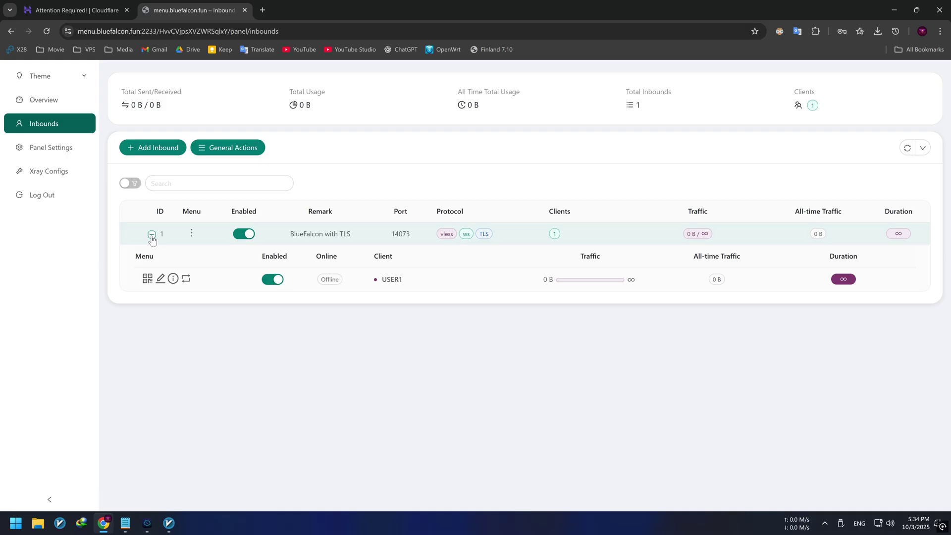
pyautogui.click(146, 280)
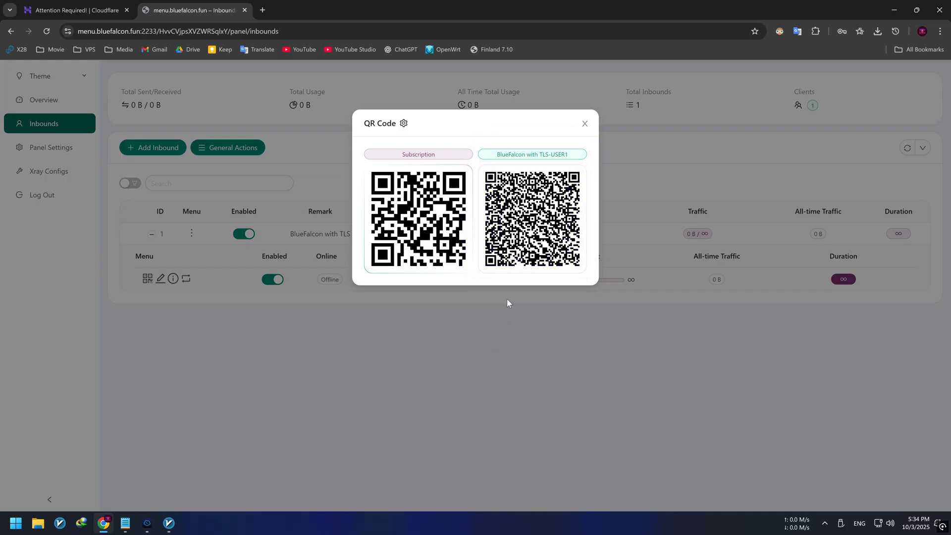
pyautogui.click(535, 227)
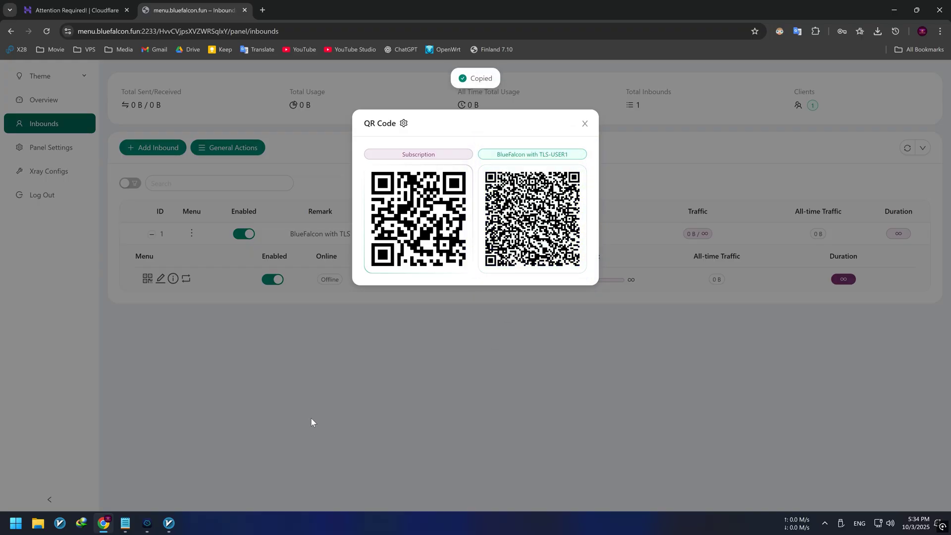
pyautogui.click(169, 523)
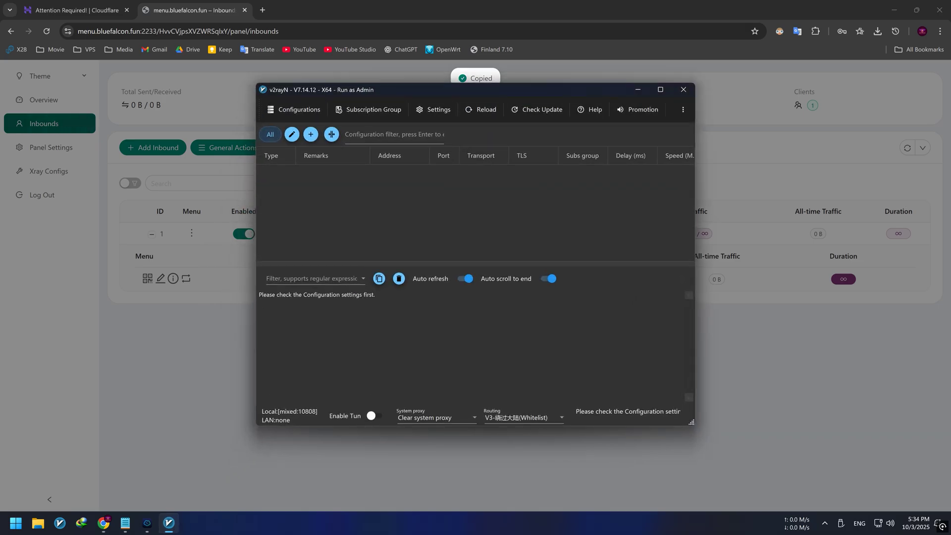
# - Import the BlueFalcon with TLS-USER1 VLESS share link from the clipboard and reload the Xray core
pyautogui.click(292, 110)
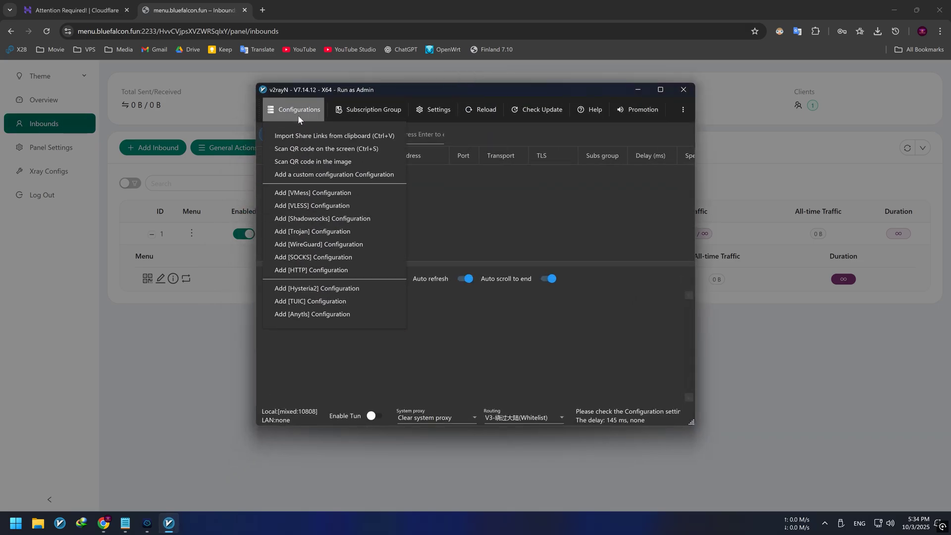
pyautogui.click(322, 135)
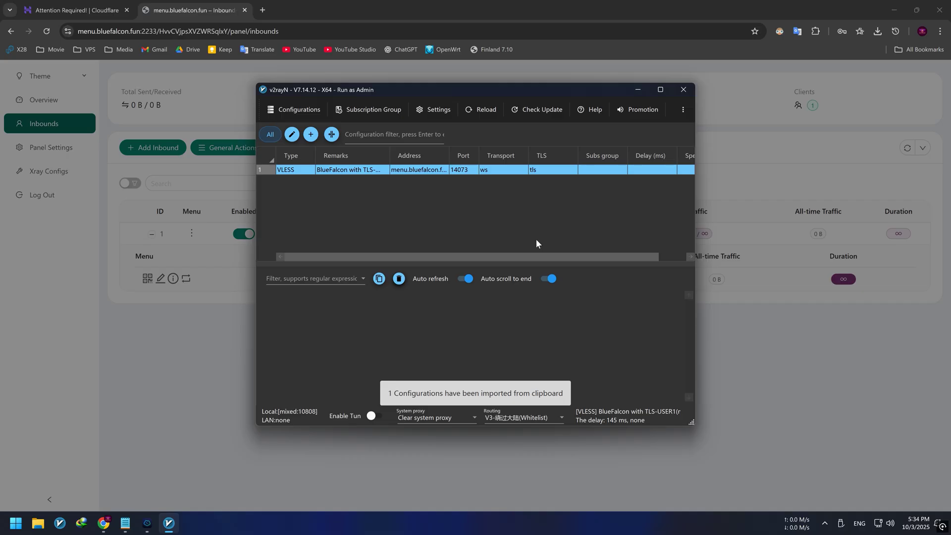
pyautogui.click(475, 111)
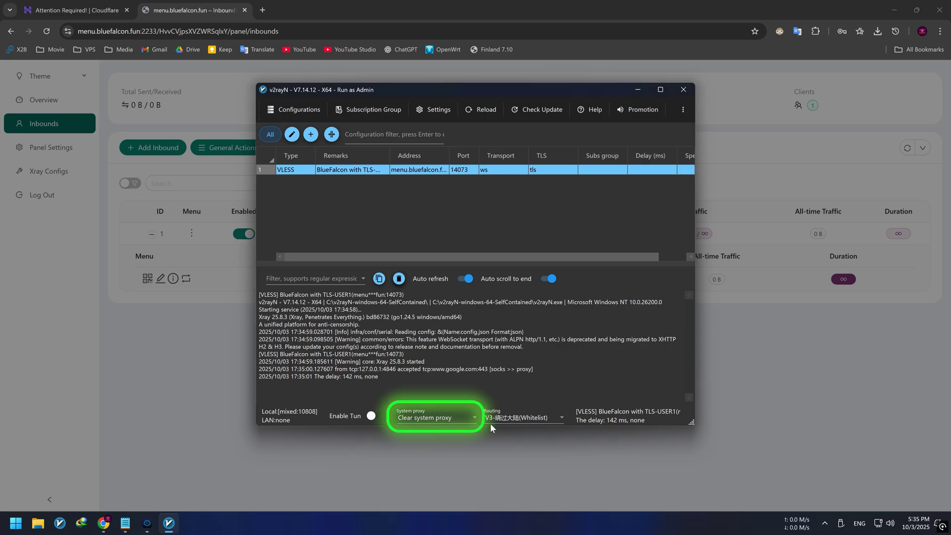
# - Change v2rayN's status-bar system proxy mode to 'Set system proxy', leaving Tun off
pyautogui.click(457, 422)
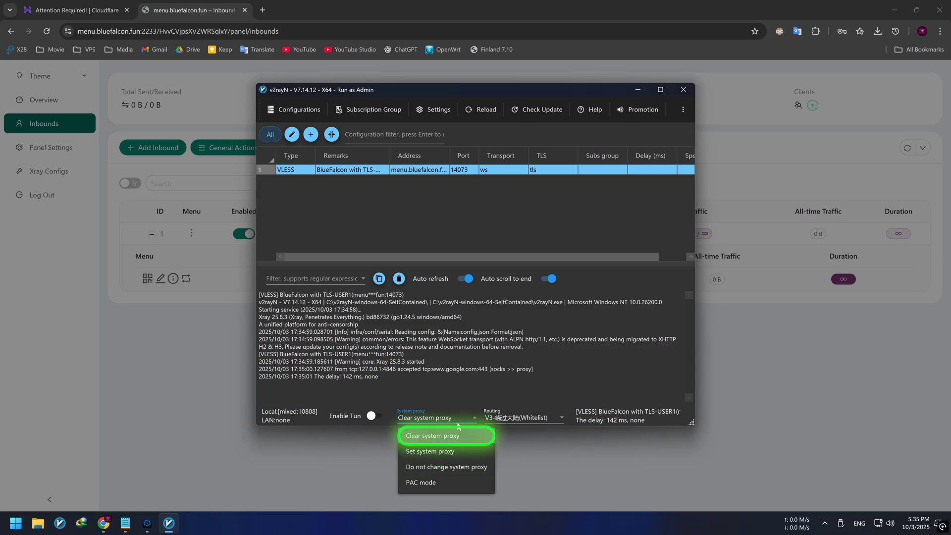
pyautogui.click(429, 451)
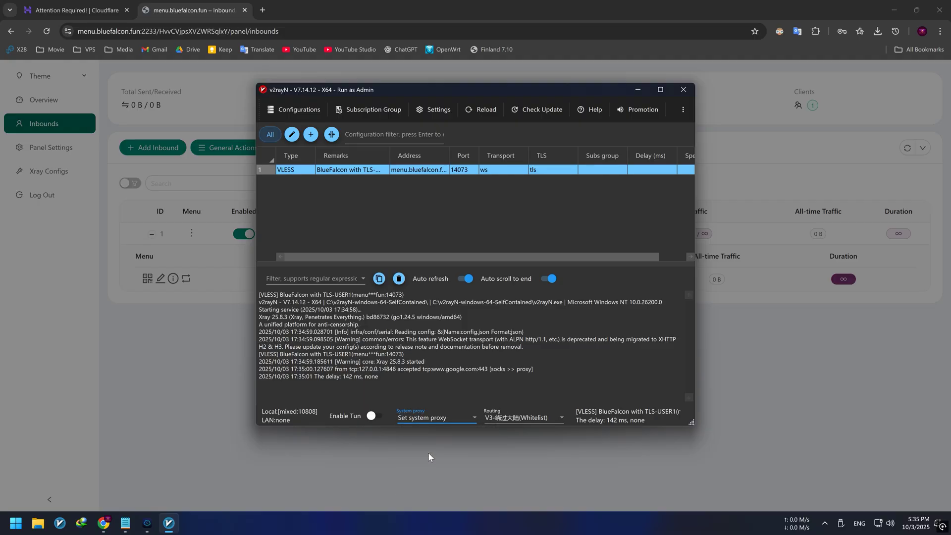
# - Check 'my ip location' on NordVPN (46.8.71.22, Helsinki), then expand inbound 1's client list
pyautogui.click(637, 93)
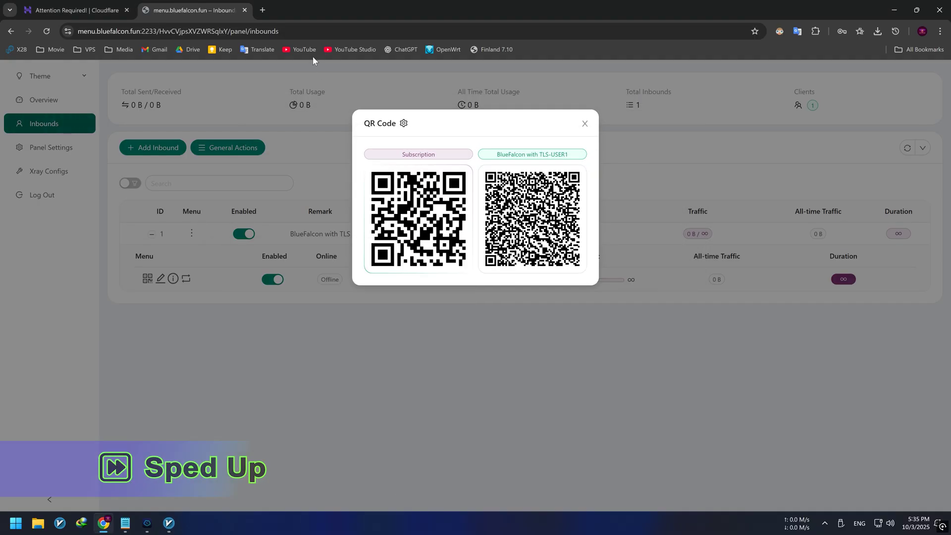
pyautogui.click(263, 10)
pyautogui.write('my')
pyautogui.press('Return')
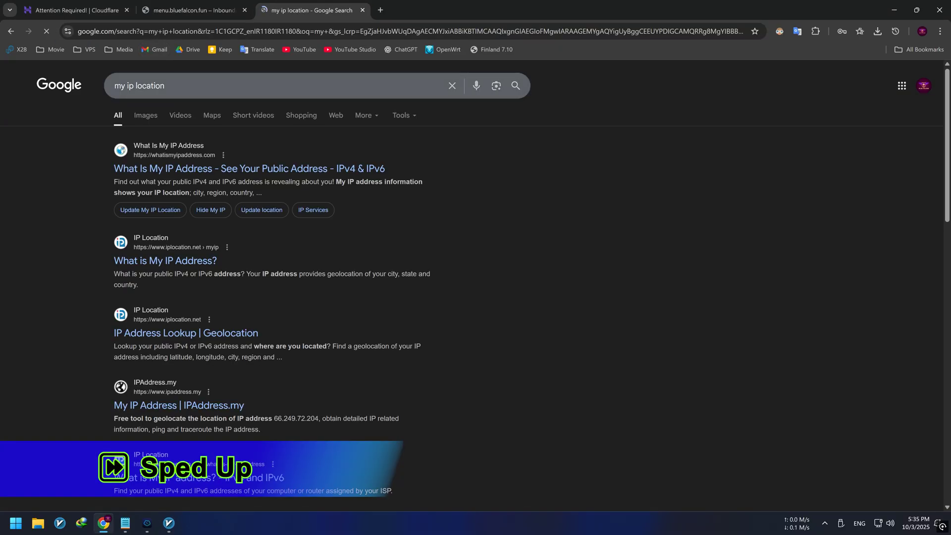
pyautogui.scroll(-10, 230, 169)
pyautogui.click(250, 287)
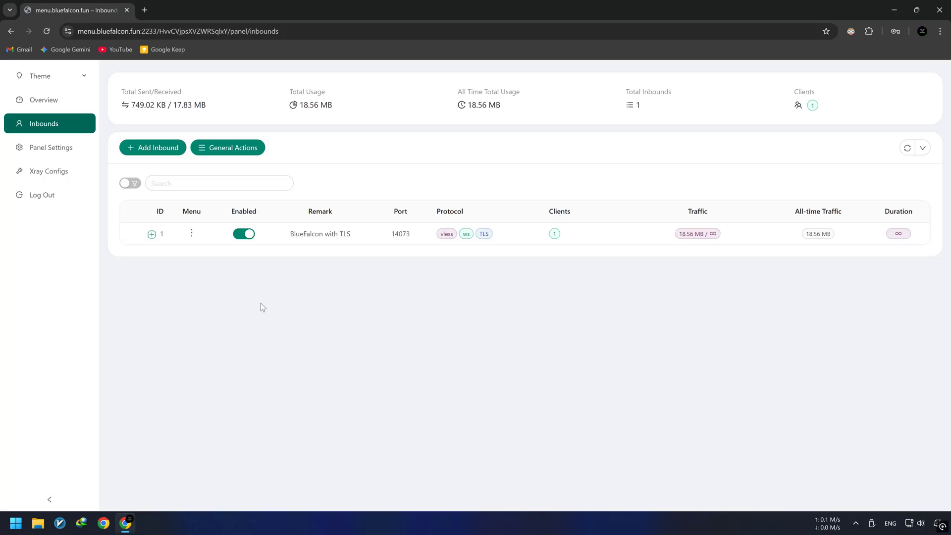
pyautogui.click(151, 234)
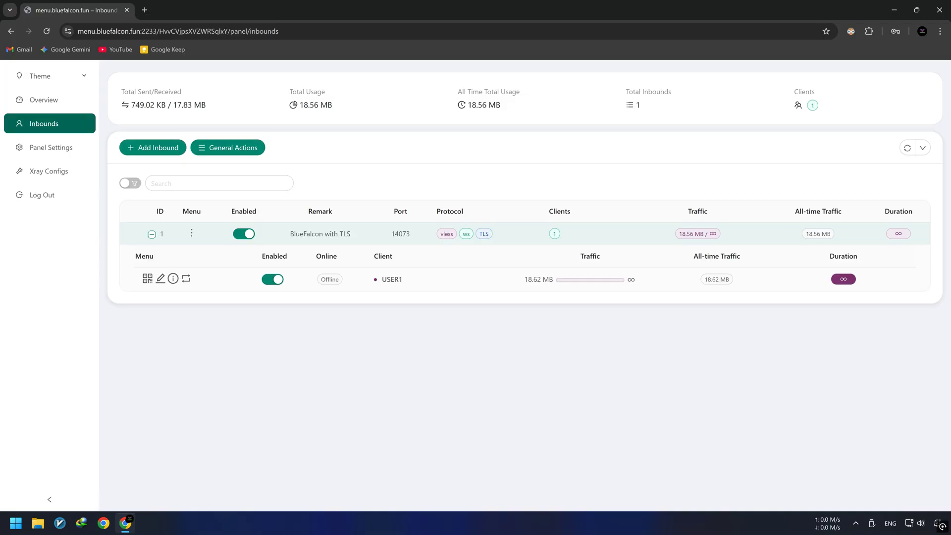
# - Add a new client with email USER2 to the BlueFalcon with TLS inbound
pyautogui.click(193, 234)
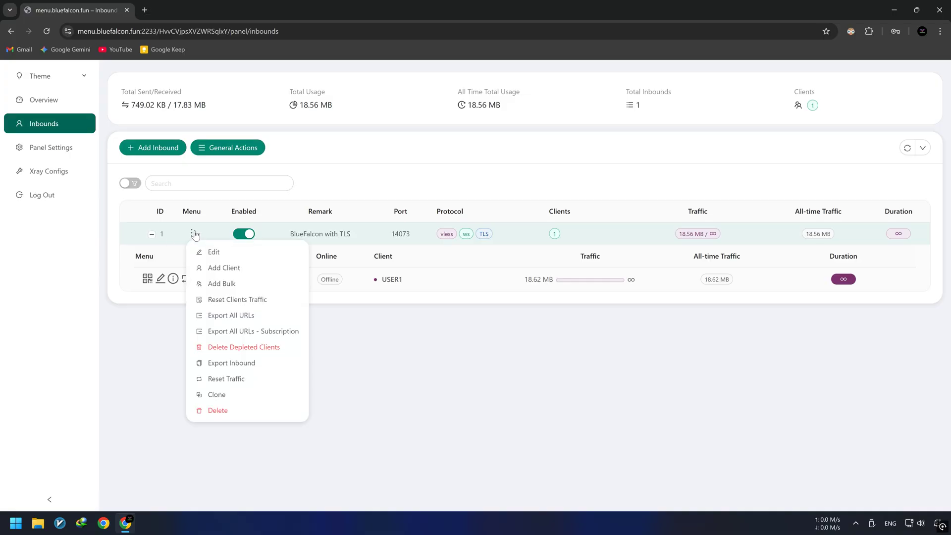
pyautogui.click(224, 268)
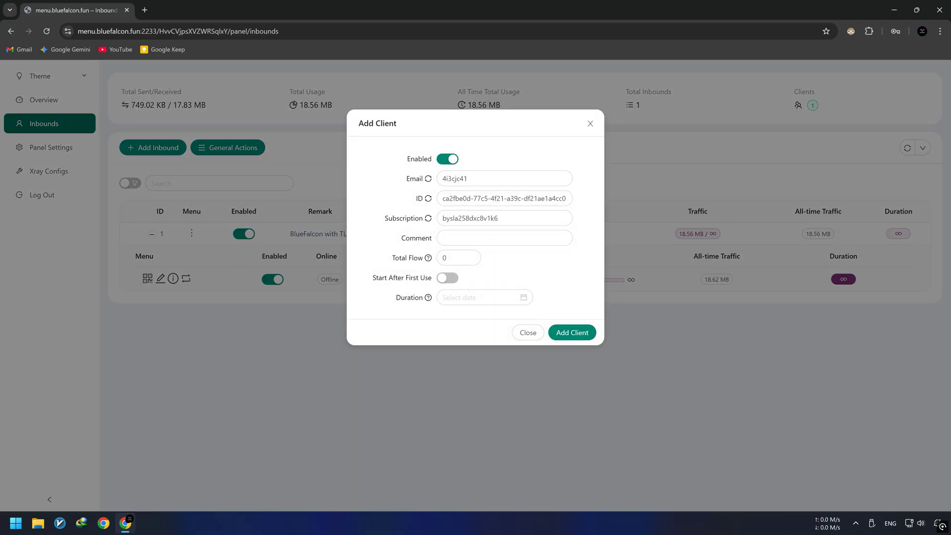
pyautogui.doubleClick(454, 178)
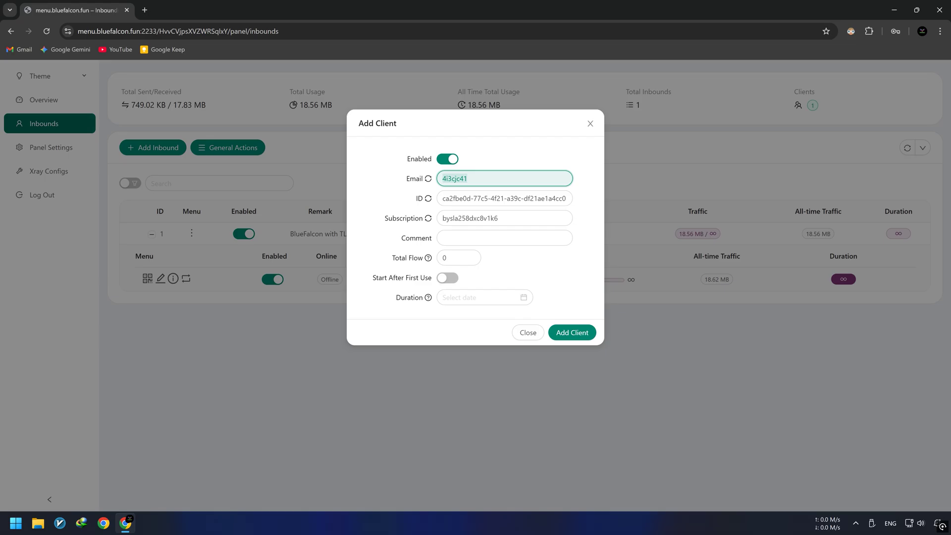
pyautogui.write('USER2')
pyautogui.click(588, 331)
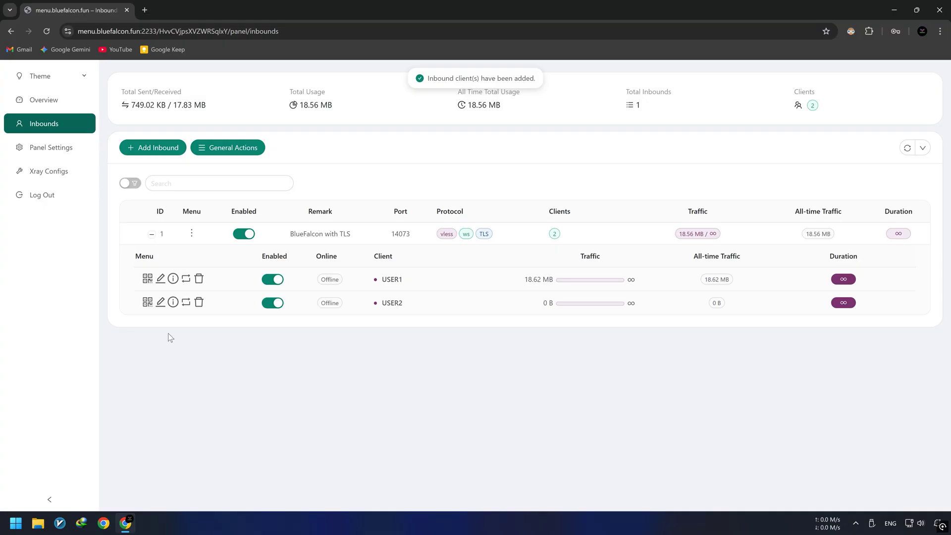
# - Copy USER2's connection link from its QR code view
pyautogui.click(148, 303)
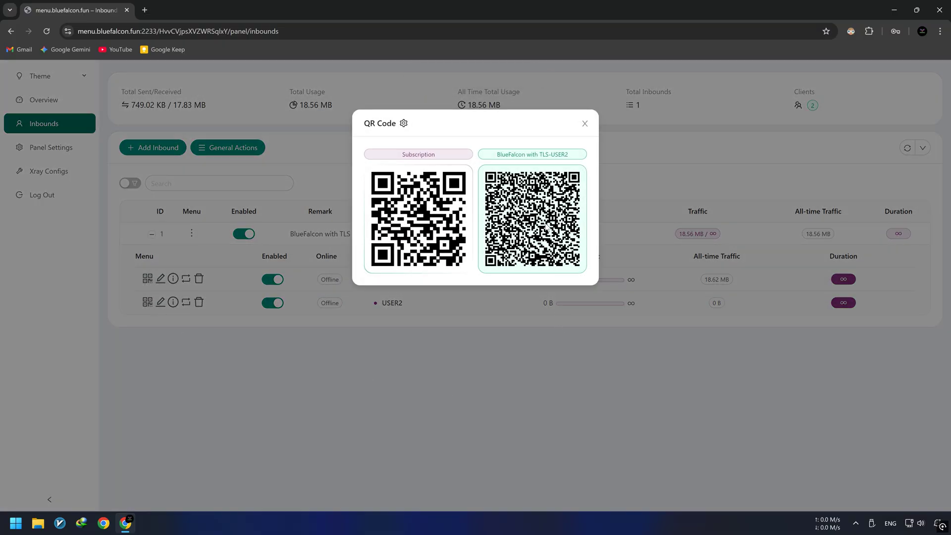
pyautogui.click(537, 224)
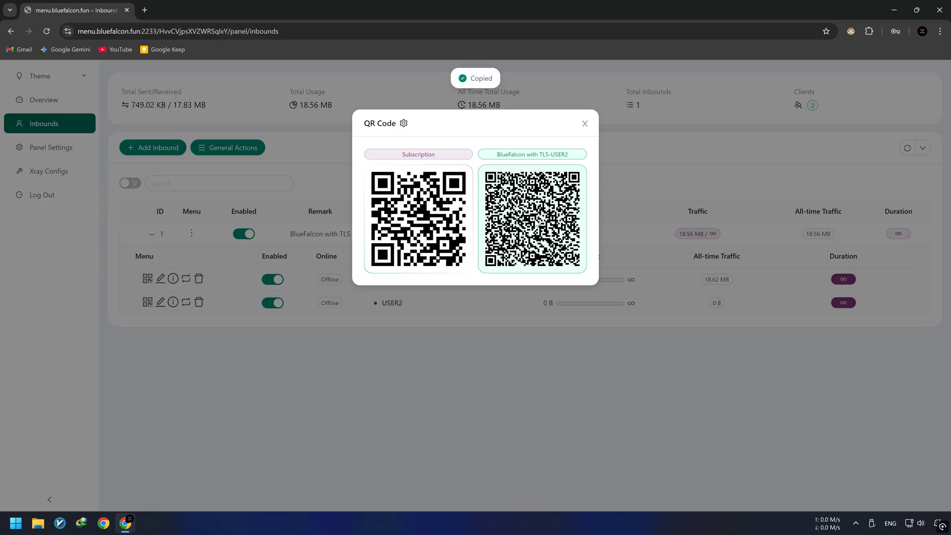
pyautogui.click(144, 10)
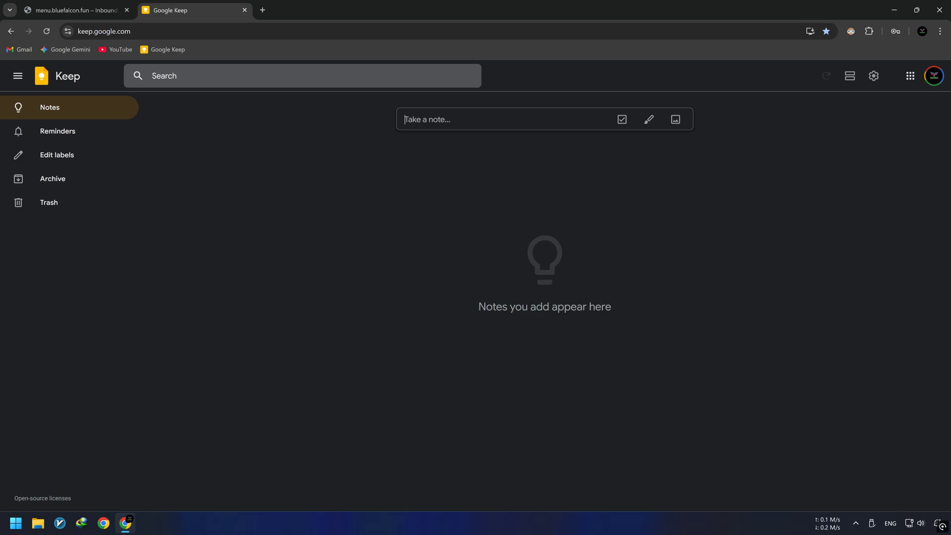
# - Paste USER2's vless link into a new Google Keep note and save it
pyautogui.hotkey('ctrl', 'v')
pyautogui.click(405, 281)
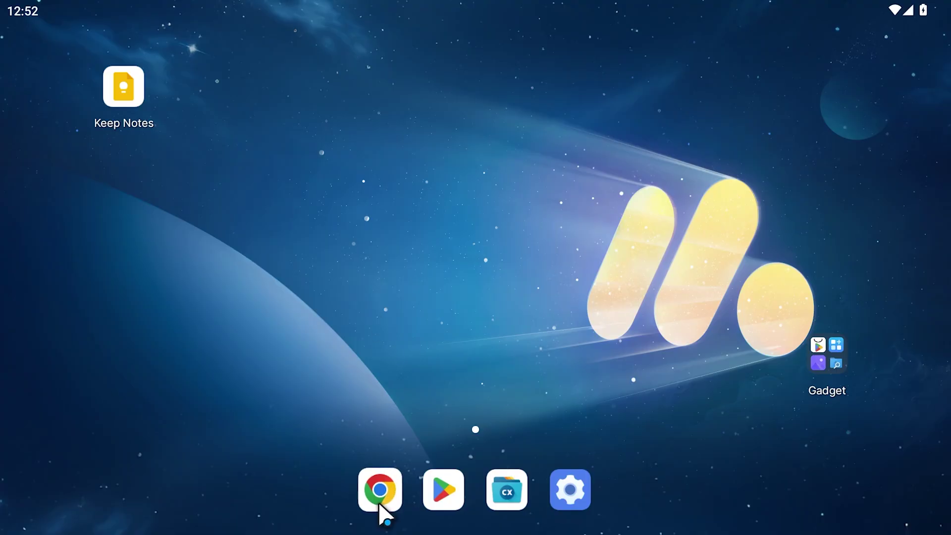
# - Search 'v2rayng' in Chrome and open the GitHub repository's 1.10.23 release
pyautogui.click(379, 511)
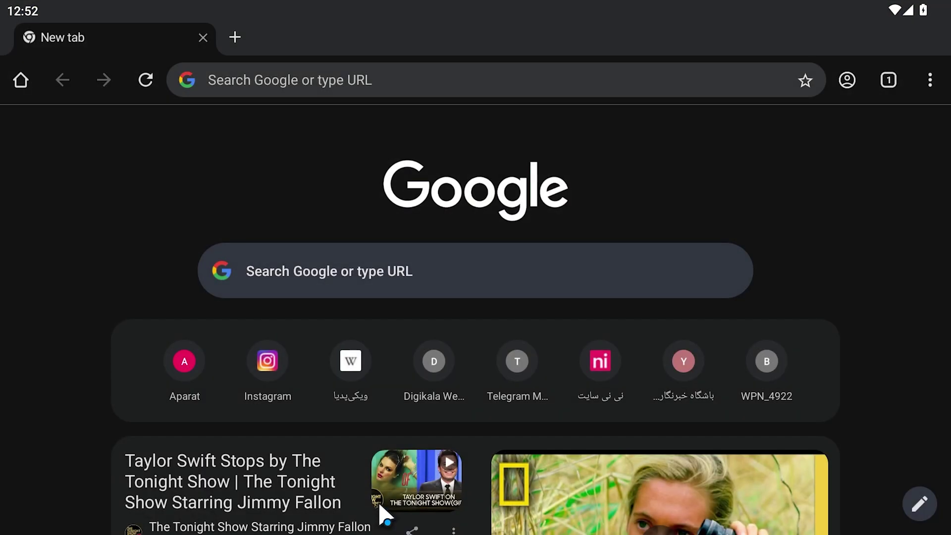
pyautogui.click(360, 277)
pyautogui.write('v2rayng')
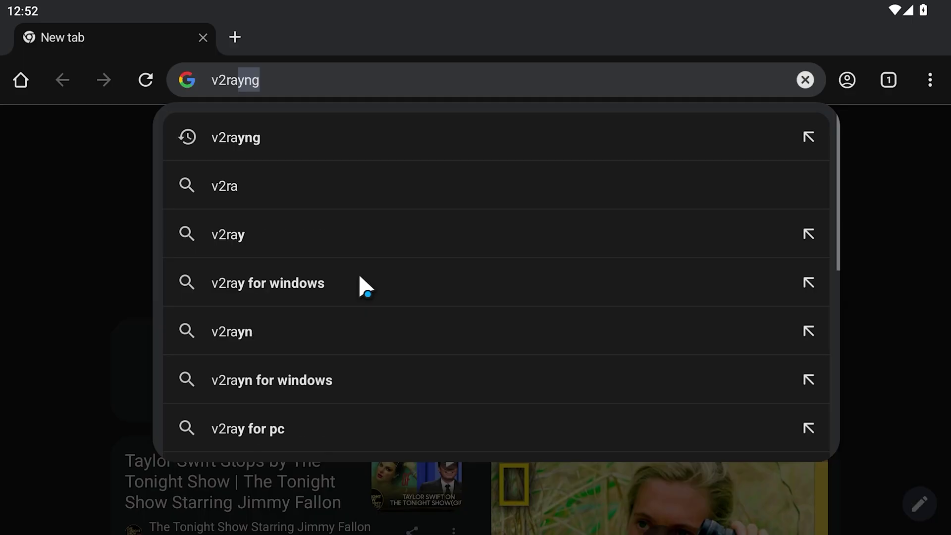
pyautogui.press('Return')
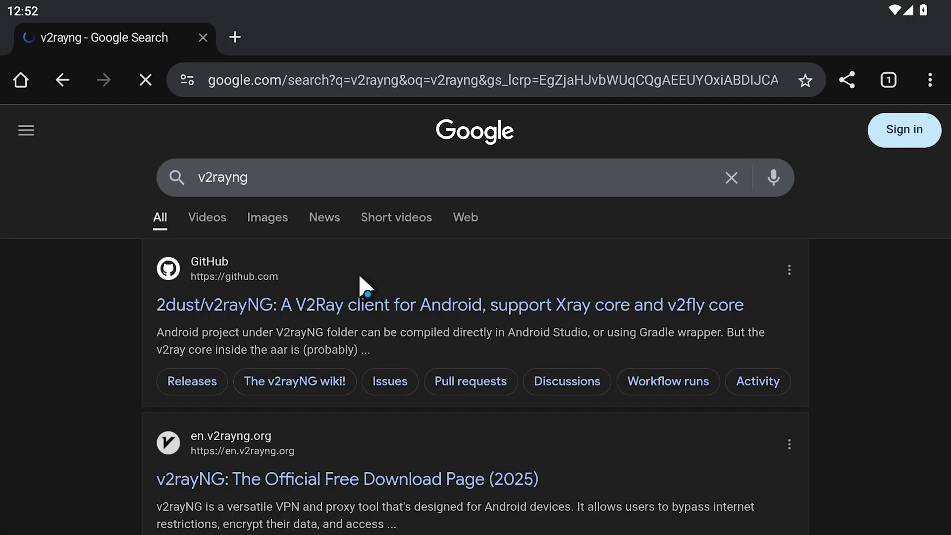
pyautogui.click(360, 277)
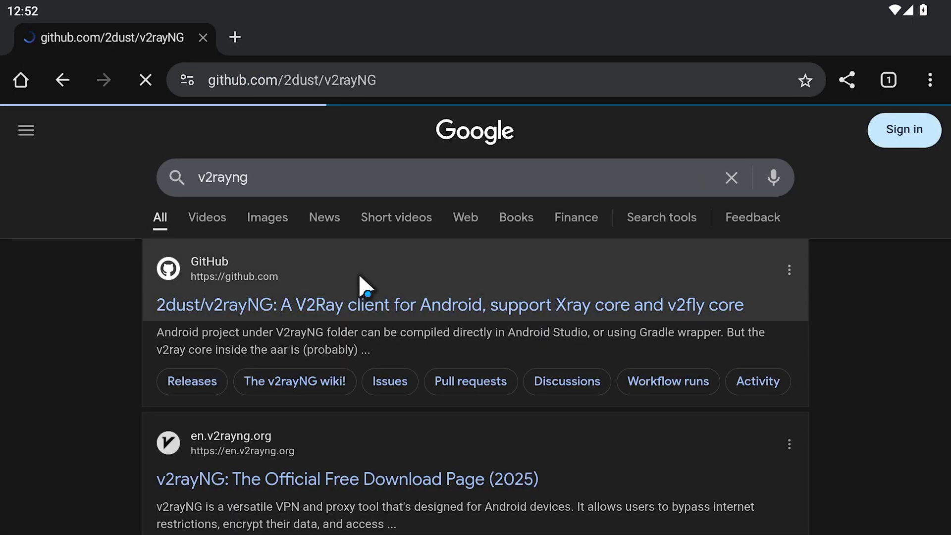
pyautogui.scroll(-8, 654, 471)
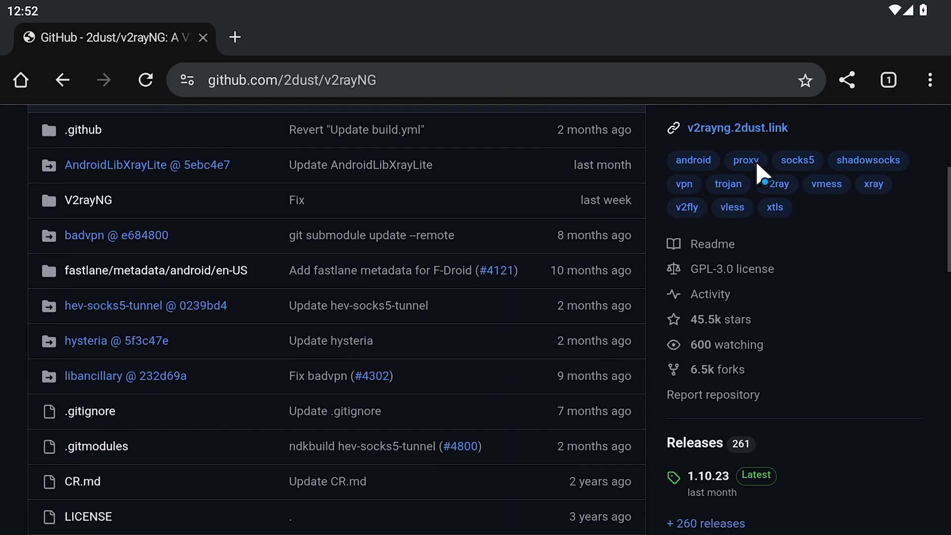
pyautogui.click(725, 317)
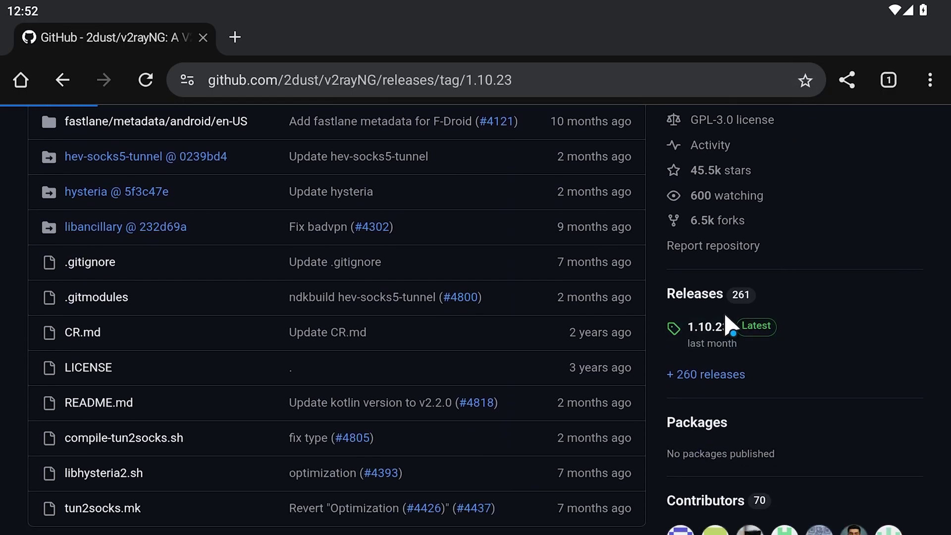
# - Download v2rayNG_1.10.23_universal.apk and install the v2rayNG app from it
pyautogui.scroll(-7, 618, 420)
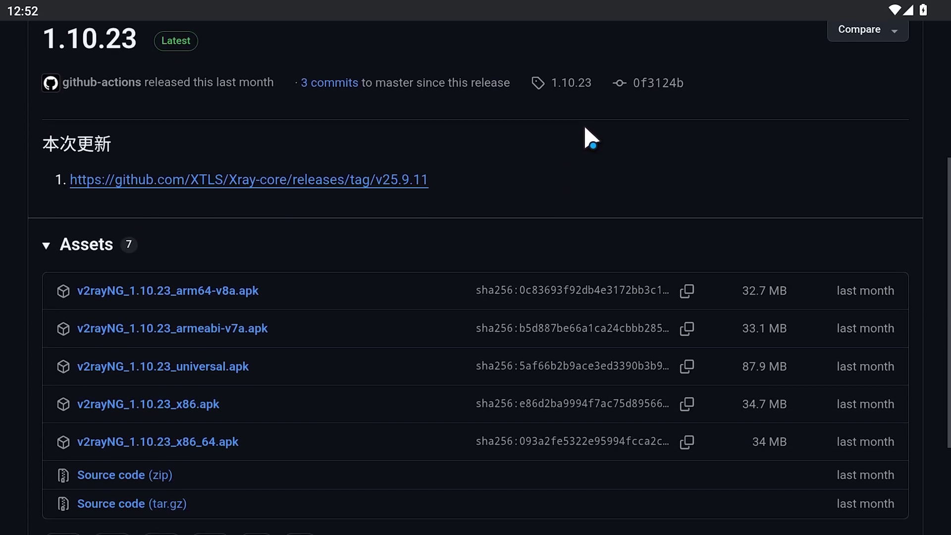
pyautogui.click(210, 350)
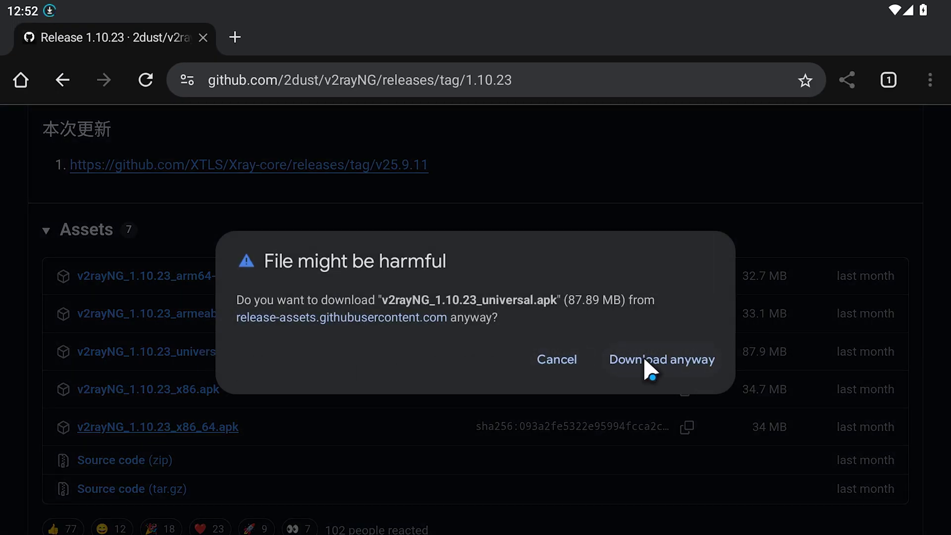
pyautogui.click(643, 357)
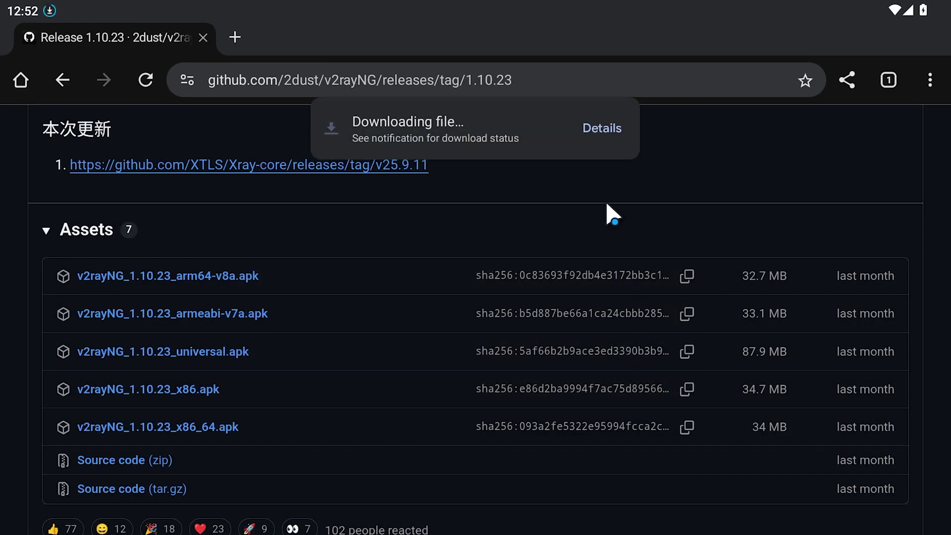
pyautogui.click(599, 130)
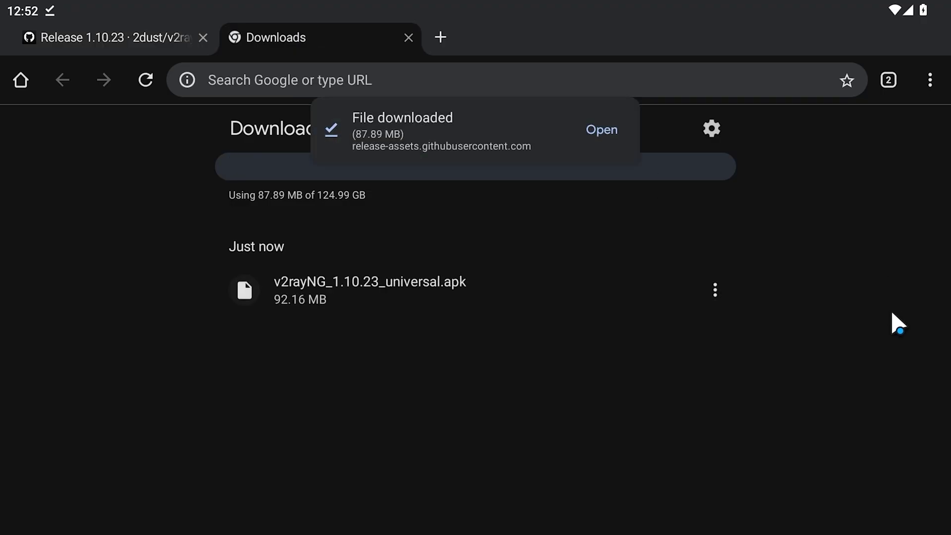
pyautogui.click(407, 297)
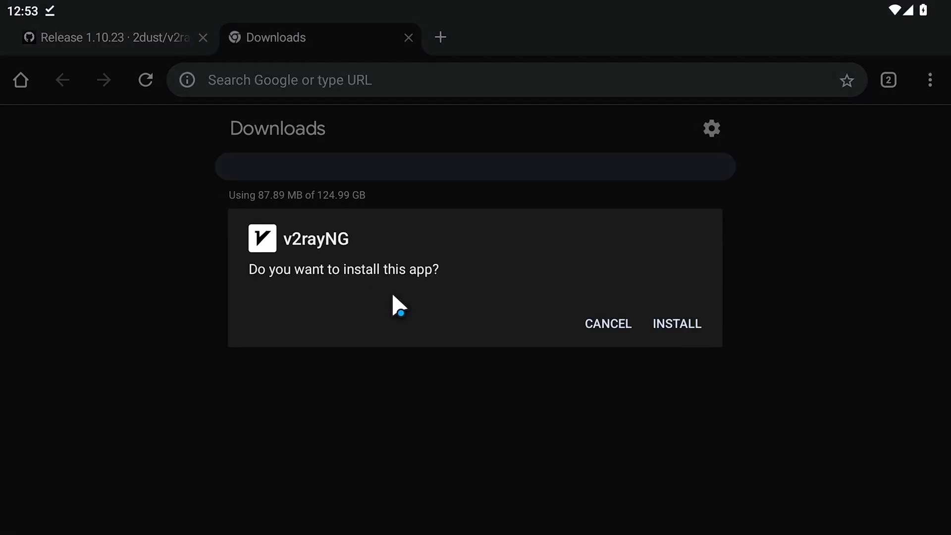
pyautogui.click(681, 325)
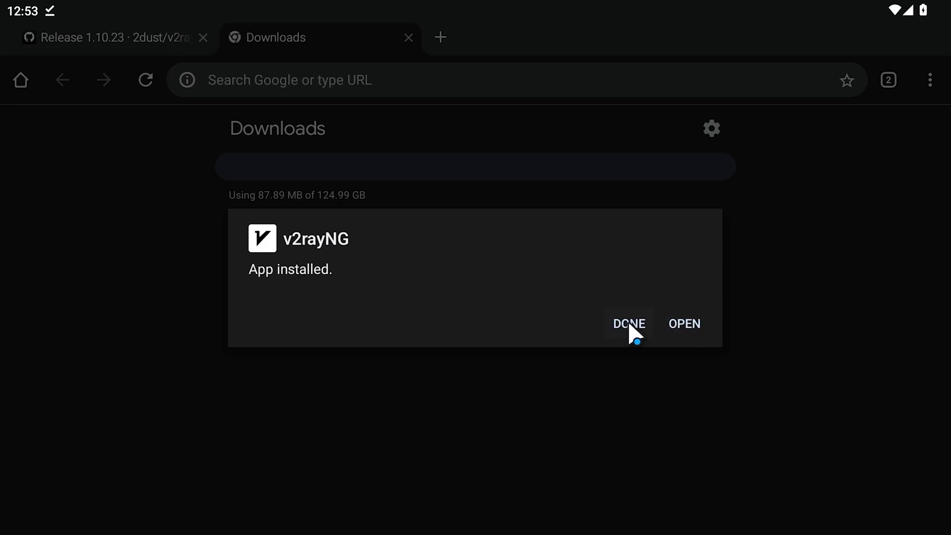
pyautogui.click(630, 324)
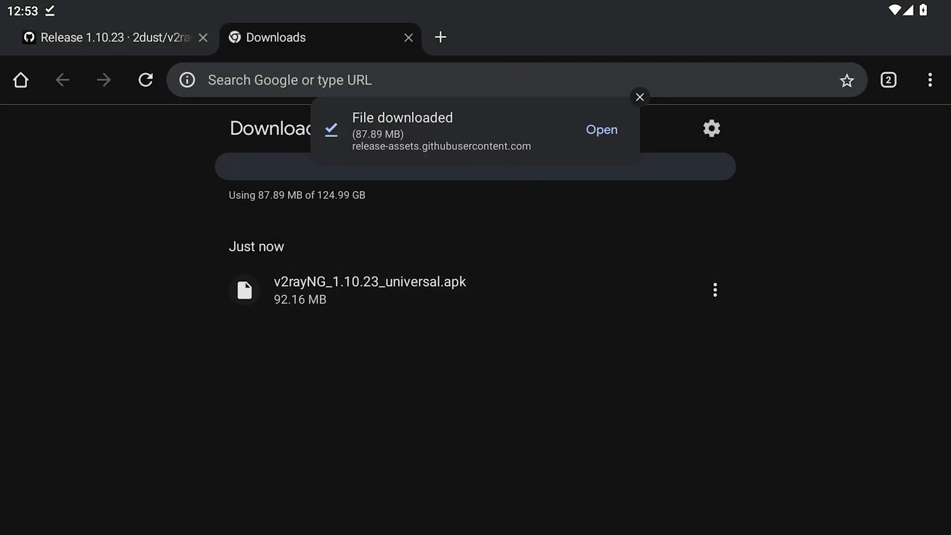
pyautogui.press('super+Return')
# - Select all text in the saved vless note in Keep Notes and copy it
pyautogui.click(140, 106)
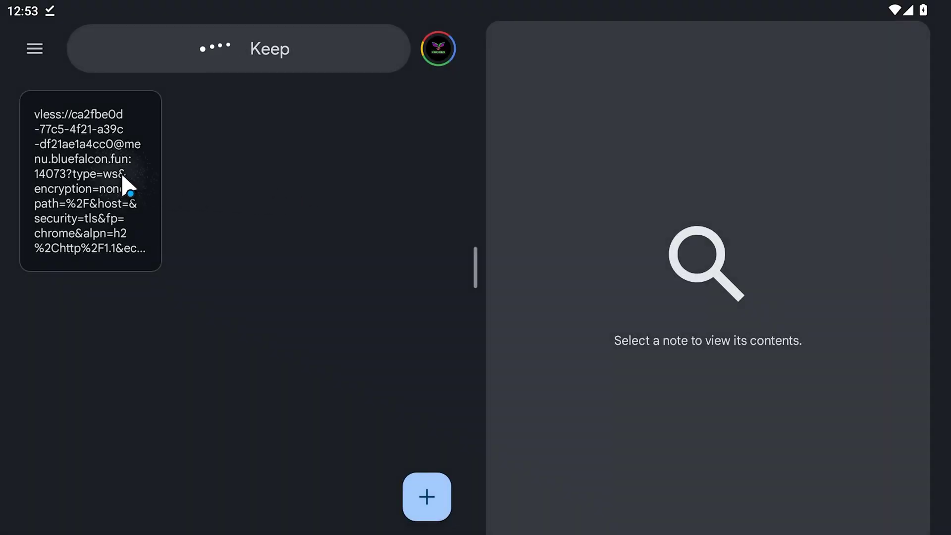
pyautogui.click(124, 184)
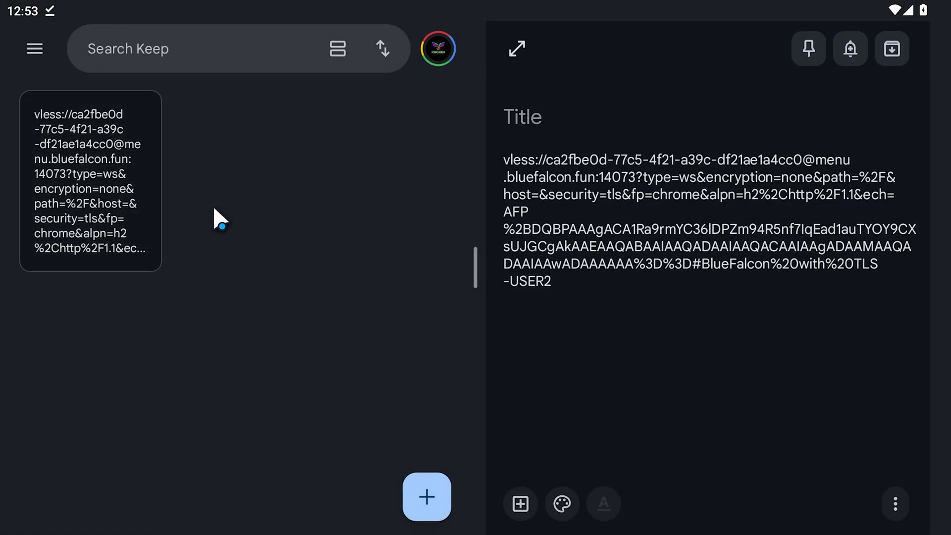
pyautogui.doubleClick(565, 192)
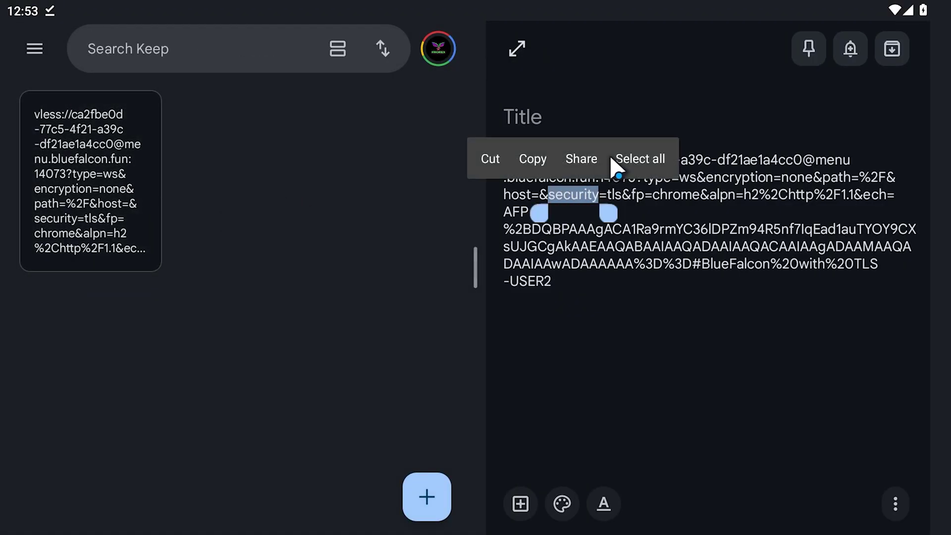
pyautogui.click(614, 158)
pyautogui.click(709, 124)
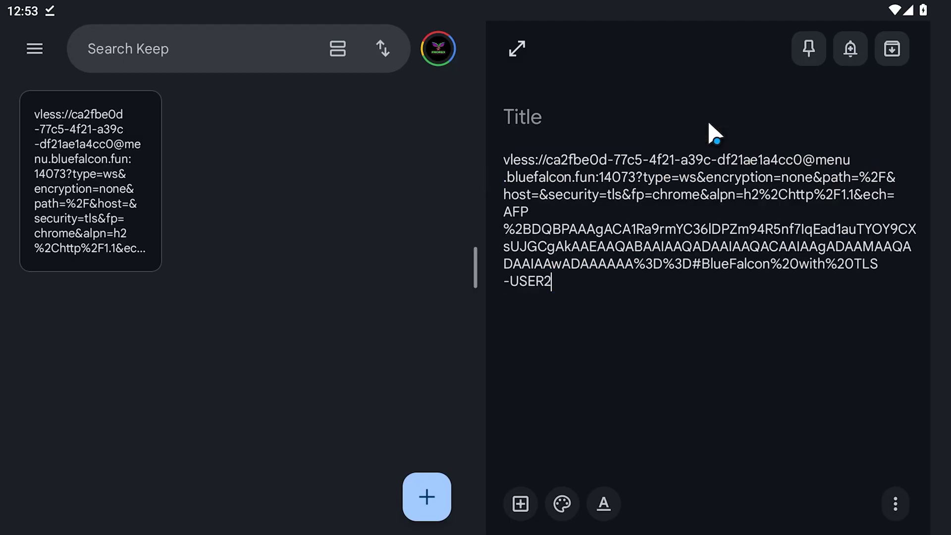
pyautogui.press('super')
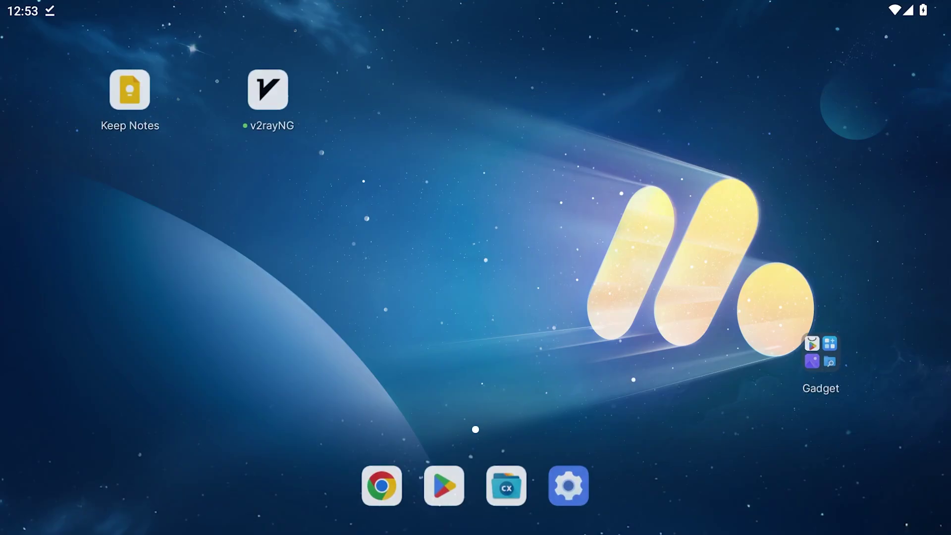
# - Import the BlueFalcon with TLS-USER2 profile into v2rayNG, connect, and test (156ms via 46.8.71.22)
pyautogui.click(271, 98)
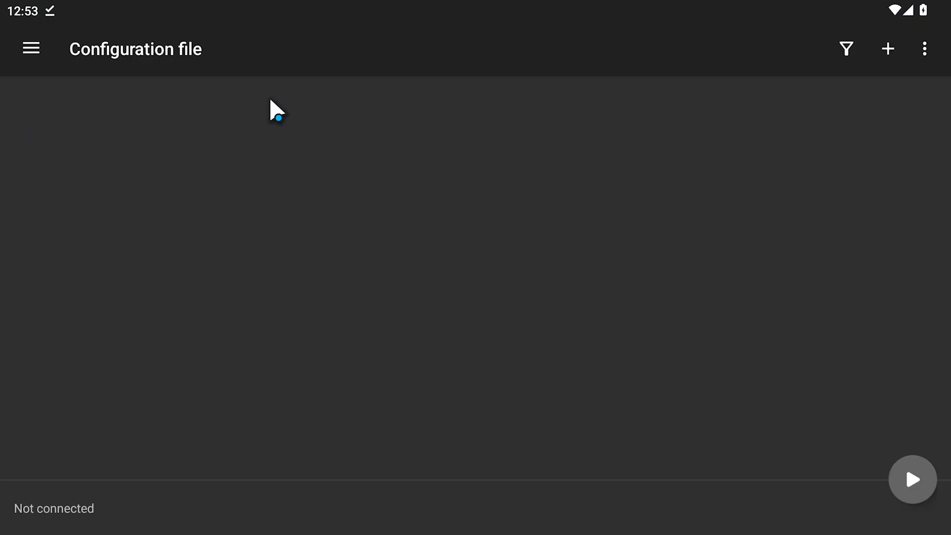
pyautogui.click(881, 52)
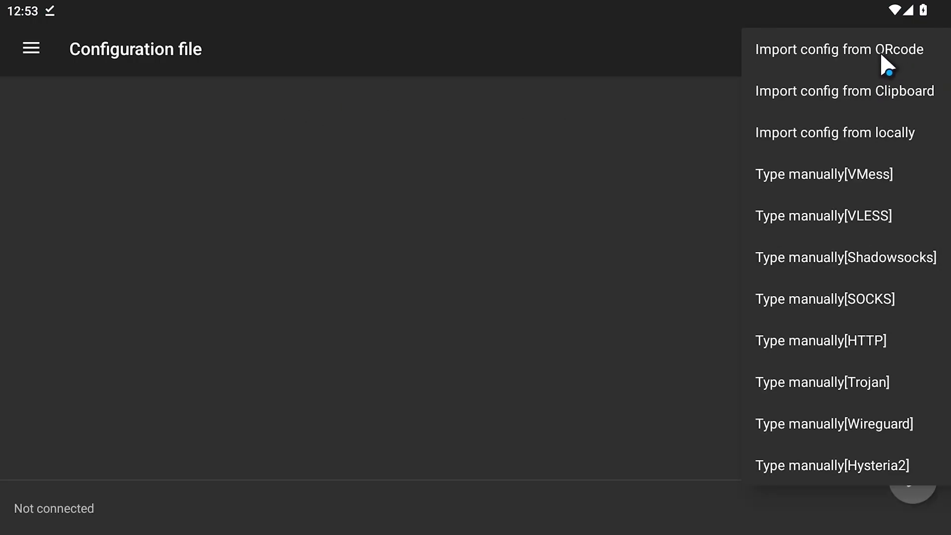
pyautogui.click(887, 92)
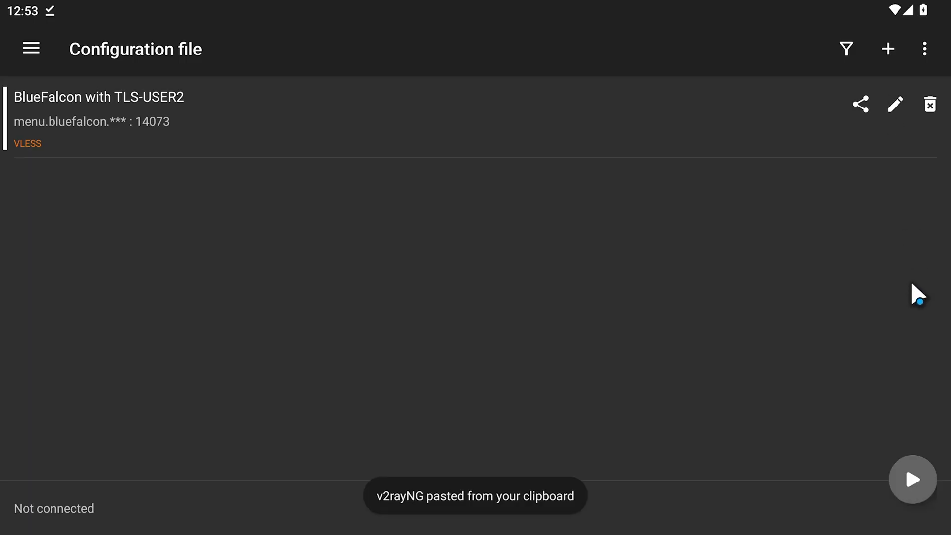
pyautogui.click(915, 464)
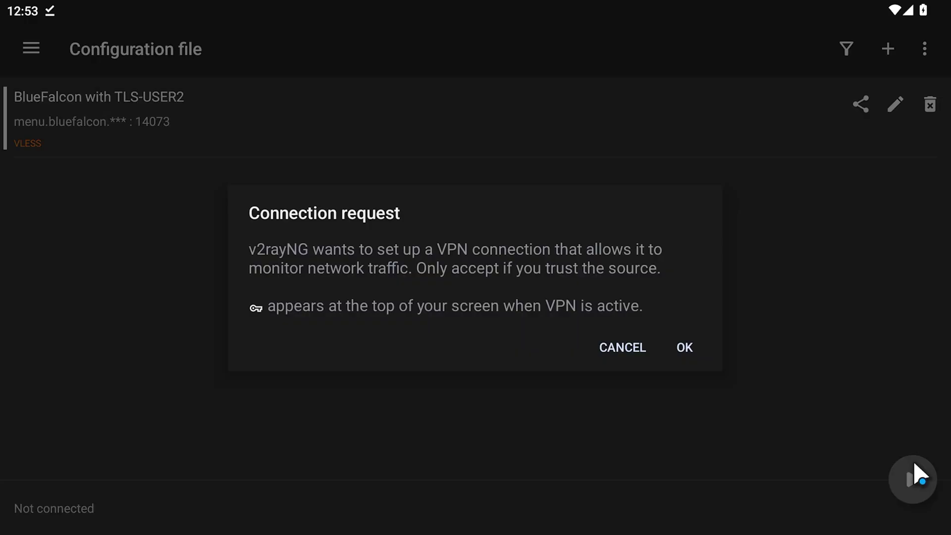
pyautogui.click(693, 351)
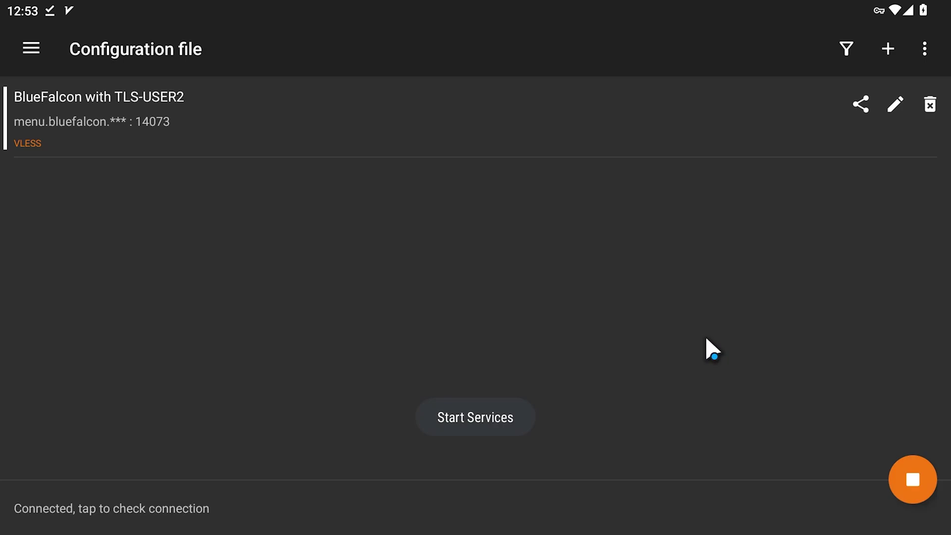
pyautogui.click(233, 513)
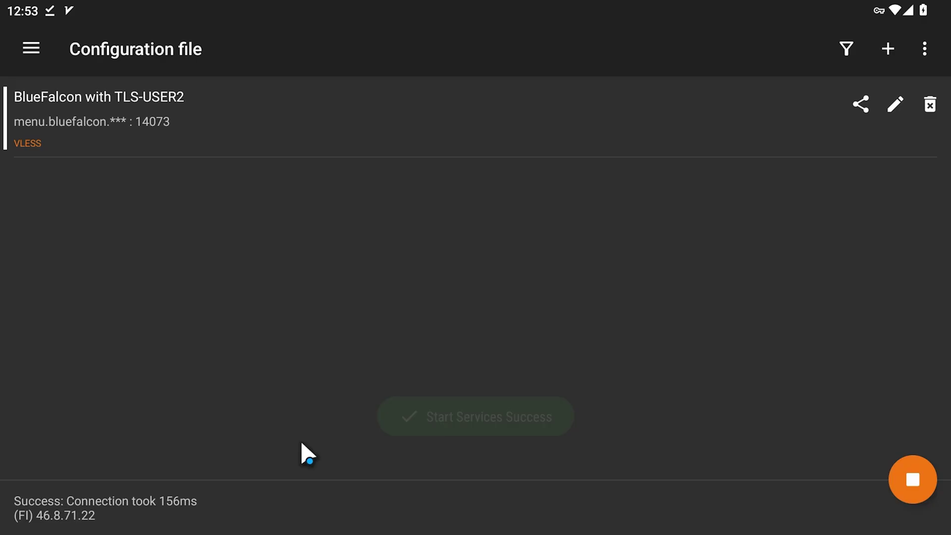
# - Search 'my ip location' and open NordVPN's page showing 46.8.71.22 in Helsinki, Finland
pyautogui.press('super')
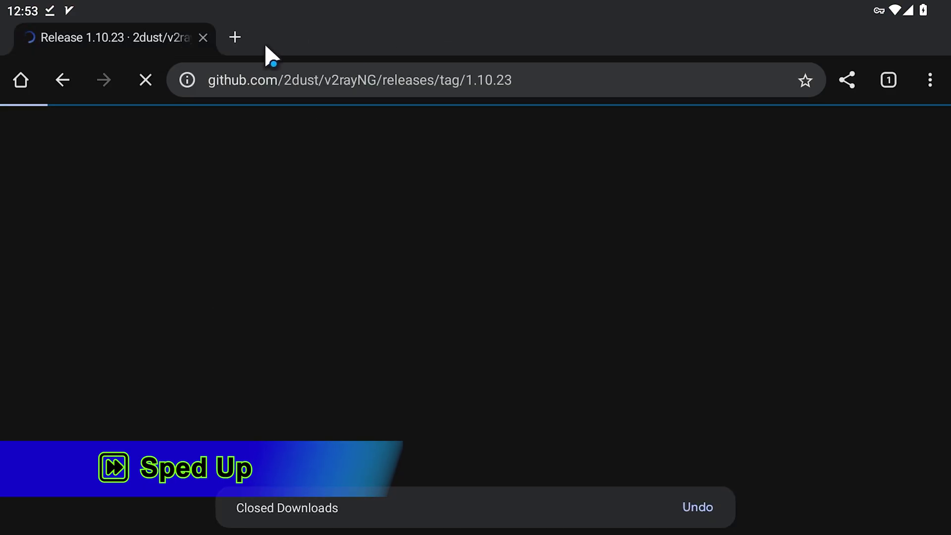
pyautogui.click(234, 38)
pyautogui.click(247, 82)
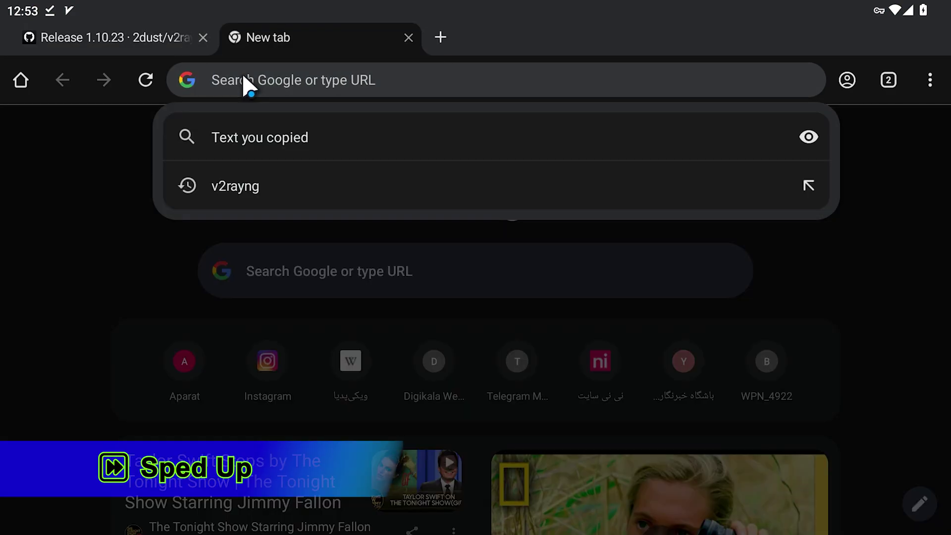
pyautogui.write('my ip location')
pyautogui.click(257, 135)
pyautogui.scroll(-10, 599, 174)
pyautogui.click(351, 315)
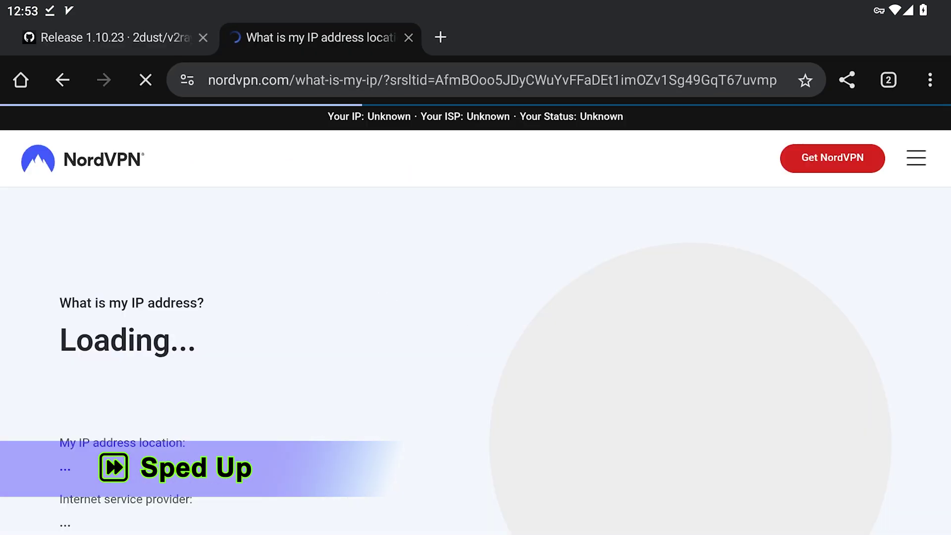
pyautogui.scroll(-2, 500, 377)
pyautogui.moveTo(497, 351); pyautogui.dragTo(507, 271)
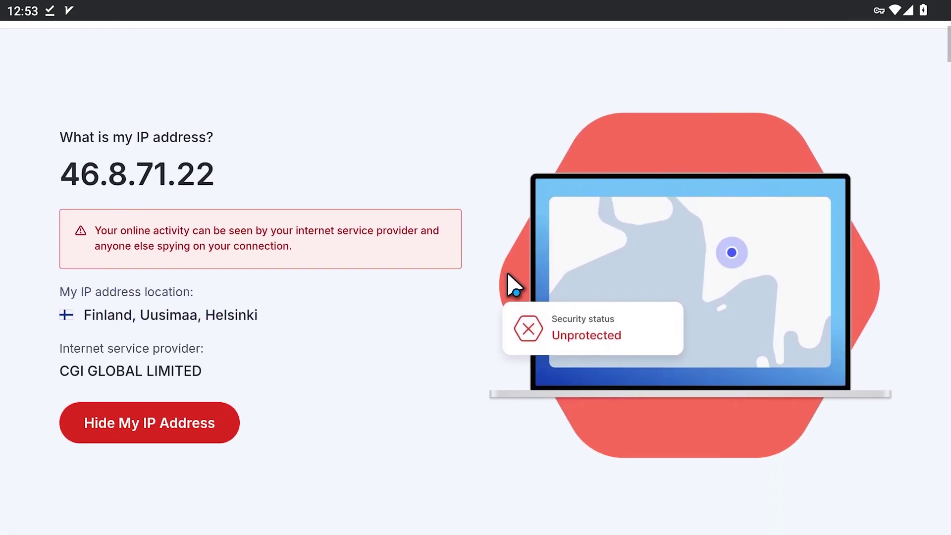